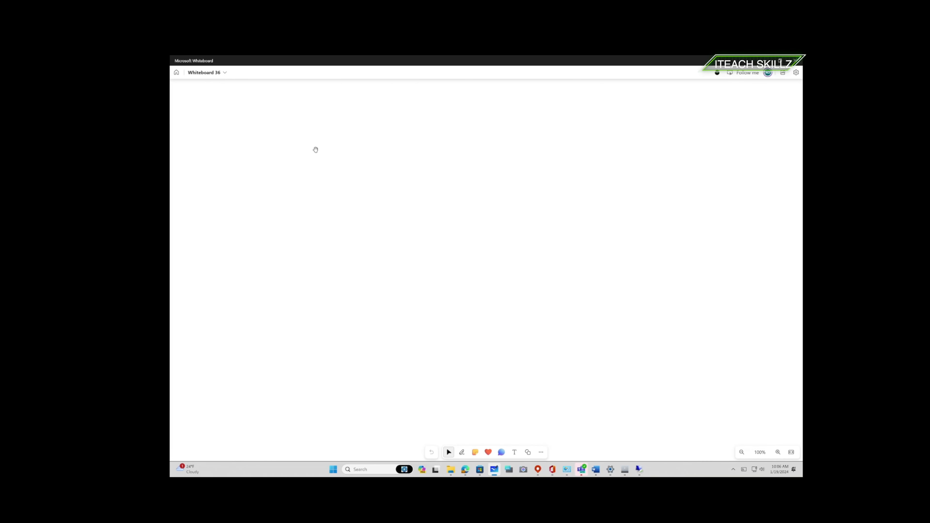
- Handwrite 'microsoft' in red ink near the top of the blank board
{"action": "mouse_move", "coordinate": [311, 146]}
{"action": "left_mouse_down"}
{"action": "mouse_move", "coordinate": [326, 132]}
{"action": "mouse_move", "coordinate": [327, 145]}
{"action": "mouse_move", "coordinate": [342, 143]}
{"action": "mouse_move", "coordinate": [356, 131]}
{"action": "mouse_move", "coordinate": [371, 143]}
{"action": "mouse_move", "coordinate": [383, 131]}
{"action": "mouse_move", "coordinate": [399, 141]}
{"action": "mouse_move", "coordinate": [412, 125]}
{"action": "mouse_move", "coordinate": [454, 139]}
{"action": "left_mouse_up"}
- Finish the heading with 'AD connect', undo the misplaced underline, and redraw it as one stroke
{"action": "mouse_move", "coordinate": [455, 117]}
{"action": "left_mouse_down"}
{"action": "mouse_move", "coordinate": [463, 126]}
{"action": "mouse_move", "coordinate": [455, 140]}
{"action": "mouse_move", "coordinate": [488, 135]}
{"action": "mouse_move", "coordinate": [499, 123]}
{"action": "mouse_move", "coordinate": [512, 130]}
{"action": "mouse_move", "coordinate": [520, 122]}
{"action": "mouse_move", "coordinate": [522, 130]}
{"action": "left_mouse_up"}
{"action": "left_click_drag", "start_coordinate": [525, 125], "coordinate": [532, 128]}
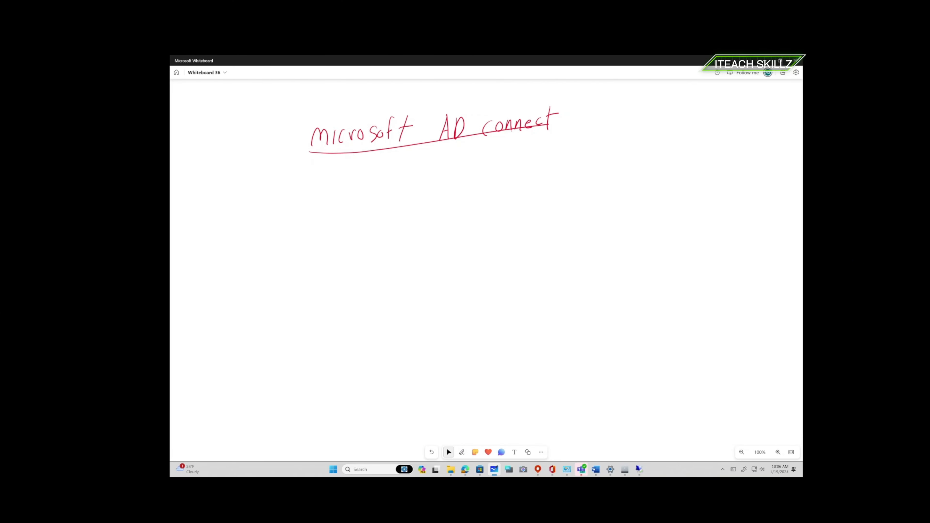
{"action": "key", "text": "ctrl+z"}
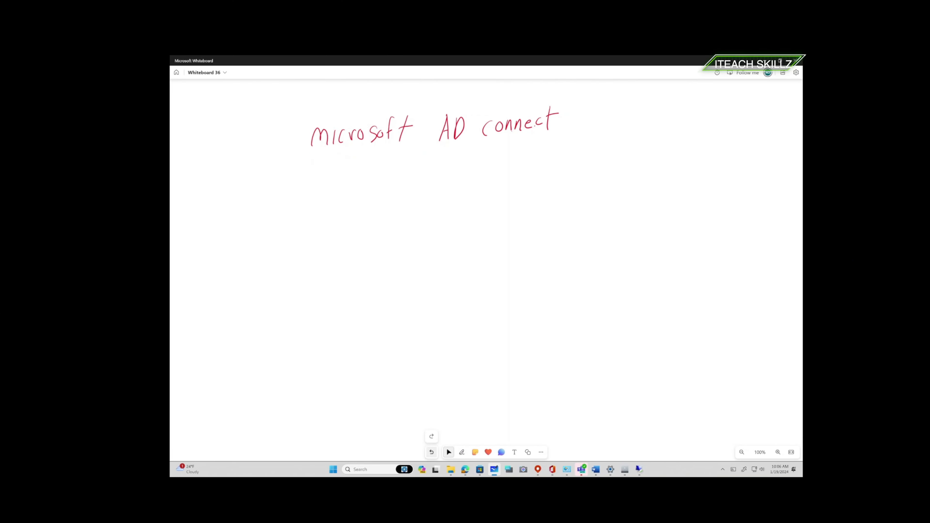
{"action": "left_click_drag", "start_coordinate": [309, 152], "coordinate": [582, 135]}
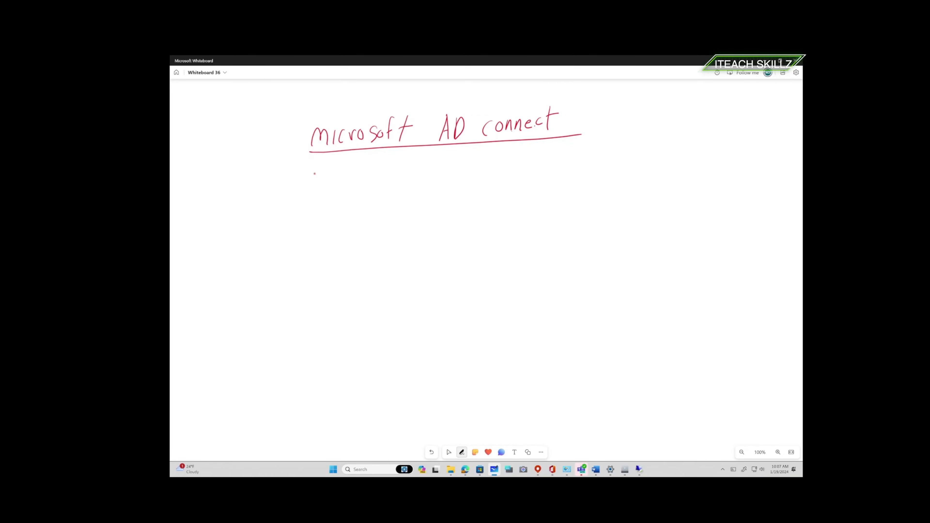
- Handwrite 'Perform sync of All users, Groups and' beneath the heading
{"action": "mouse_move", "coordinate": [315, 172]}
{"action": "left_mouse_down"}
{"action": "mouse_move", "coordinate": [315, 190]}
{"action": "mouse_move", "coordinate": [326, 180]}
{"action": "left_mouse_up"}
{"action": "left_click_drag", "start_coordinate": [330, 176], "coordinate": [359, 172]}
{"action": "left_click_drag", "start_coordinate": [360, 178], "coordinate": [367, 177]}
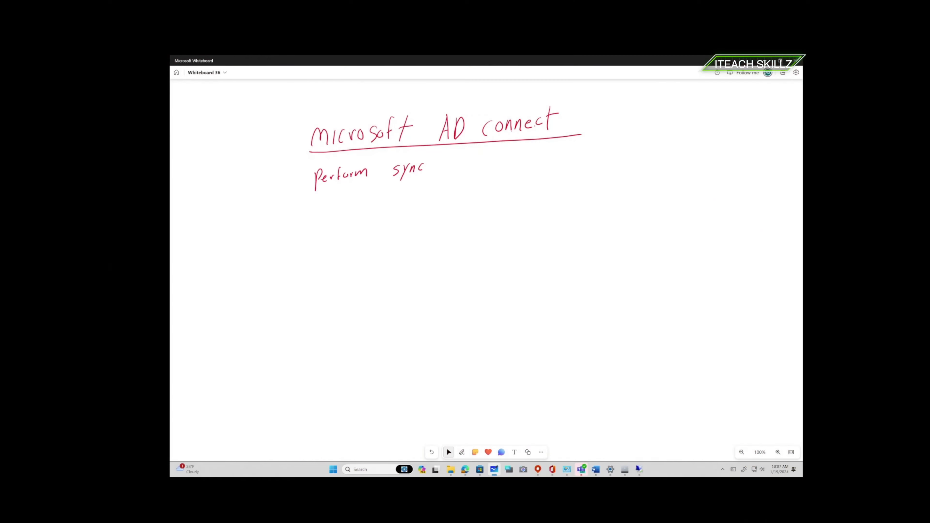
{"action": "left_click_drag", "start_coordinate": [443, 161], "coordinate": [443, 162]}
{"action": "mouse_move", "coordinate": [454, 156]}
{"action": "left_mouse_down"}
{"action": "mouse_move", "coordinate": [450, 169]}
{"action": "mouse_move", "coordinate": [470, 154]}
{"action": "left_mouse_up"}
{"action": "left_click", "coordinate": [465, 166]}
{"action": "mouse_move", "coordinate": [470, 154]}
{"action": "left_mouse_down"}
{"action": "mouse_move", "coordinate": [474, 167]}
{"action": "mouse_move", "coordinate": [513, 161]}
{"action": "left_mouse_up"}
{"action": "left_click_drag", "start_coordinate": [517, 159], "coordinate": [523, 160]}
{"action": "left_click_drag", "start_coordinate": [525, 160], "coordinate": [580, 156]}
{"action": "left_click_drag", "start_coordinate": [582, 155], "coordinate": [600, 151]}
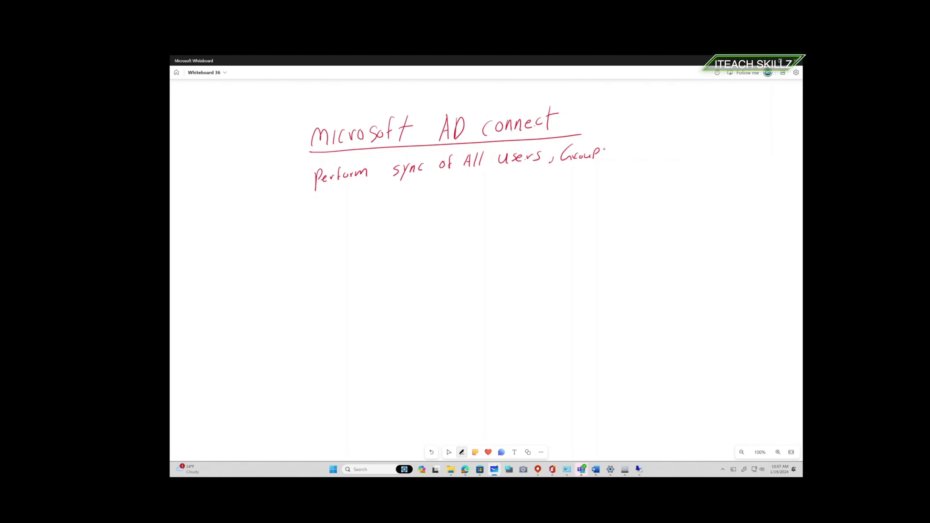
{"action": "mouse_move", "coordinate": [626, 151]}
{"action": "left_mouse_down"}
{"action": "mouse_move", "coordinate": [664, 143]}
{"action": "mouse_move", "coordinate": [670, 150]}
{"action": "mouse_move", "coordinate": [736, 131]}
{"action": "left_mouse_up"}
- Resume the red pen, write 'object into M365', and add an asterisk before the first bullet
{"action": "left_click", "coordinate": [448, 452]}
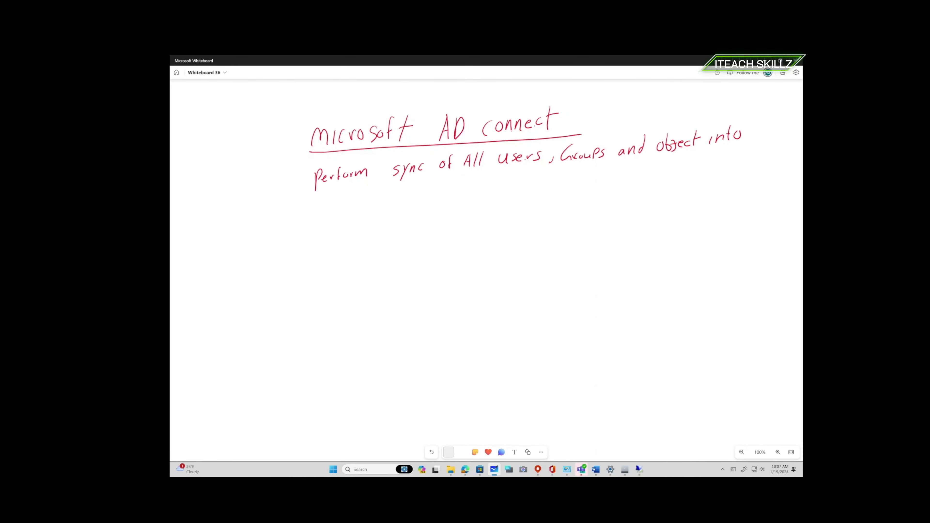
{"action": "left_click", "coordinate": [462, 452]}
{"action": "mouse_move", "coordinate": [322, 204]}
{"action": "left_mouse_down"}
{"action": "mouse_move", "coordinate": [329, 213]}
{"action": "mouse_move", "coordinate": [352, 208]}
{"action": "left_mouse_up"}
{"action": "left_click", "coordinate": [332, 203]}
{"action": "left_click_drag", "start_coordinate": [299, 181], "coordinate": [306, 189]}
{"action": "left_click_drag", "start_coordinate": [306, 182], "coordinate": [304, 194]}
- Draw a second asterisk below M365 and begin the bullet 'Perform phs'
{"action": "left_click_drag", "start_coordinate": [299, 236], "coordinate": [309, 249]}
{"action": "left_click_drag", "start_coordinate": [309, 235], "coordinate": [299, 248]}
{"action": "mouse_move", "coordinate": [304, 230]}
{"action": "left_mouse_down"}
{"action": "mouse_move", "coordinate": [303, 252]}
{"action": "mouse_move", "coordinate": [342, 242]}
{"action": "left_mouse_up"}
{"action": "left_click_drag", "start_coordinate": [341, 235], "coordinate": [400, 224]}
{"action": "mouse_move", "coordinate": [402, 225]}
{"action": "left_mouse_down"}
{"action": "mouse_move", "coordinate": [424, 214]}
{"action": "mouse_move", "coordinate": [412, 216]}
{"action": "mouse_move", "coordinate": [415, 225]}
{"action": "left_mouse_up"}
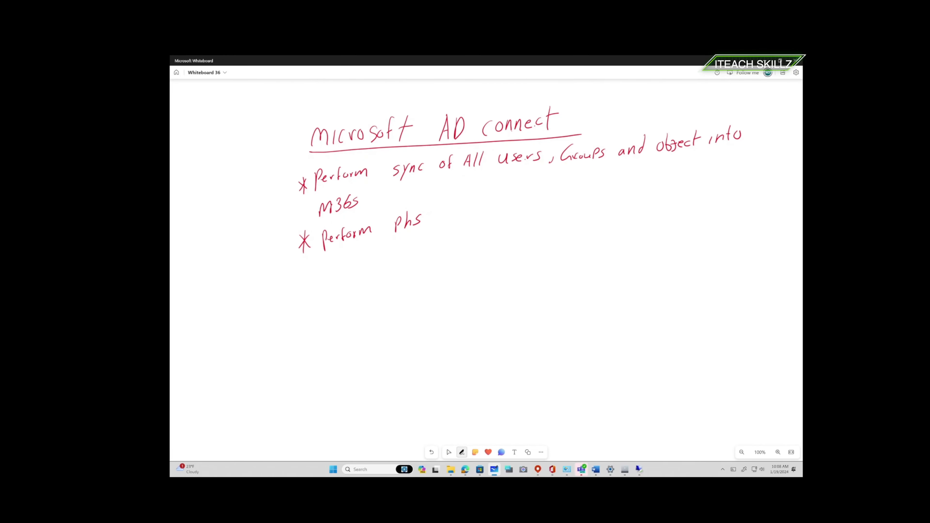
- Complete the second bullet so it reads 'Perform phs or PTA'
{"action": "left_click_drag", "start_coordinate": [447, 213], "coordinate": [445, 213]}
{"action": "mouse_move", "coordinate": [473, 204]}
{"action": "left_mouse_down"}
{"action": "mouse_move", "coordinate": [474, 218]}
{"action": "mouse_move", "coordinate": [476, 209]}
{"action": "mouse_move", "coordinate": [485, 218]}
{"action": "mouse_move", "coordinate": [491, 198]}
{"action": "mouse_move", "coordinate": [494, 215]}
{"action": "mouse_move", "coordinate": [505, 213]}
{"action": "left_mouse_up"}
{"action": "left_click_drag", "start_coordinate": [496, 208], "coordinate": [504, 207]}
{"action": "left_click", "coordinate": [449, 452]}
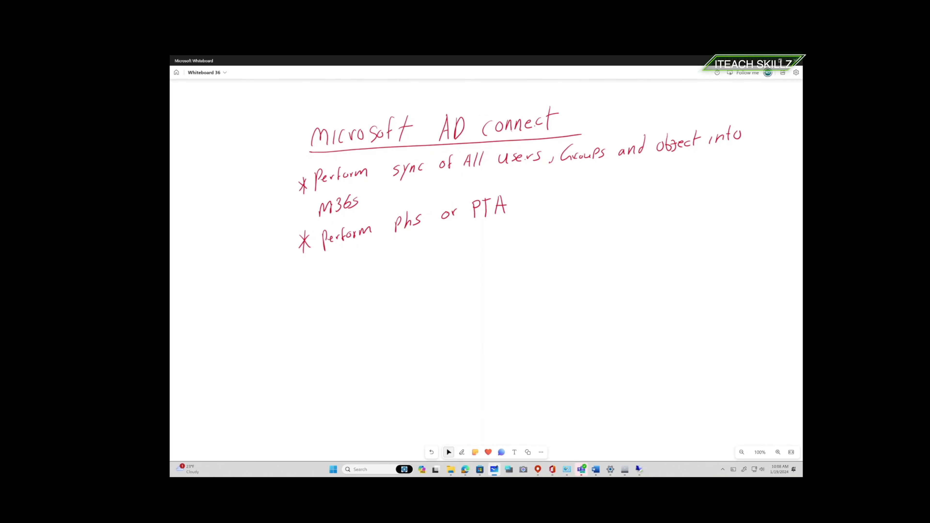
- Draw a third asterisk and write 'Syncing OU's in M365' beside it
{"action": "left_click_drag", "start_coordinate": [315, 279], "coordinate": [311, 293]}
{"action": "mouse_move", "coordinate": [336, 277]}
{"action": "left_mouse_down"}
{"action": "mouse_move", "coordinate": [328, 284]}
{"action": "mouse_move", "coordinate": [338, 289]}
{"action": "mouse_move", "coordinate": [404, 259]}
{"action": "mouse_move", "coordinate": [428, 260]}
{"action": "left_mouse_up"}
{"action": "mouse_move", "coordinate": [434, 256]}
{"action": "left_mouse_down"}
{"action": "mouse_move", "coordinate": [430, 263]}
{"action": "mouse_move", "coordinate": [500, 243]}
{"action": "mouse_move", "coordinate": [497, 250]}
{"action": "mouse_move", "coordinate": [515, 248]}
{"action": "left_mouse_up"}
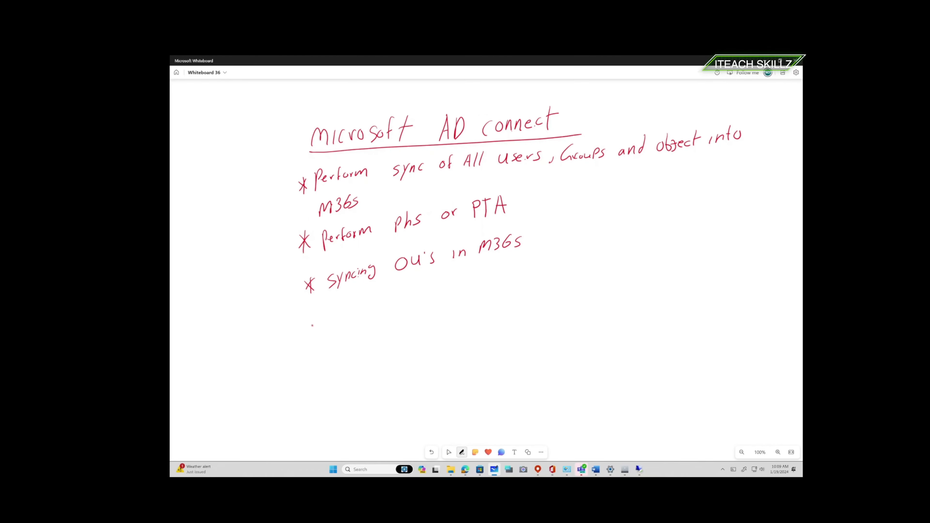
- Draw a fourth asterisk below the OU's line and write 'Hybrid Exchange'
{"action": "mouse_move", "coordinate": [304, 324]}
{"action": "left_mouse_down"}
{"action": "mouse_move", "coordinate": [316, 337]}
{"action": "mouse_move", "coordinate": [309, 335]}
{"action": "left_mouse_up"}
{"action": "left_click_drag", "start_coordinate": [314, 321], "coordinate": [312, 342]}
{"action": "mouse_move", "coordinate": [335, 316]}
{"action": "left_mouse_down"}
{"action": "mouse_move", "coordinate": [334, 336]}
{"action": "mouse_move", "coordinate": [344, 334]}
{"action": "left_mouse_up"}
{"action": "mouse_move", "coordinate": [336, 326]}
{"action": "left_mouse_down"}
{"action": "mouse_move", "coordinate": [348, 335]}
{"action": "mouse_move", "coordinate": [372, 312]}
{"action": "mouse_move", "coordinate": [406, 309]}
{"action": "left_mouse_up"}
{"action": "left_click_drag", "start_coordinate": [397, 318], "coordinate": [416, 313]}
{"action": "mouse_move", "coordinate": [419, 303]}
{"action": "left_mouse_down"}
{"action": "mouse_move", "coordinate": [409, 314]}
{"action": "mouse_move", "coordinate": [428, 311]}
{"action": "left_mouse_up"}
{"action": "mouse_move", "coordinate": [429, 306]}
{"action": "left_mouse_down"}
{"action": "mouse_move", "coordinate": [462, 298]}
{"action": "mouse_move", "coordinate": [486, 307]}
{"action": "mouse_move", "coordinate": [479, 312]}
{"action": "left_mouse_up"}
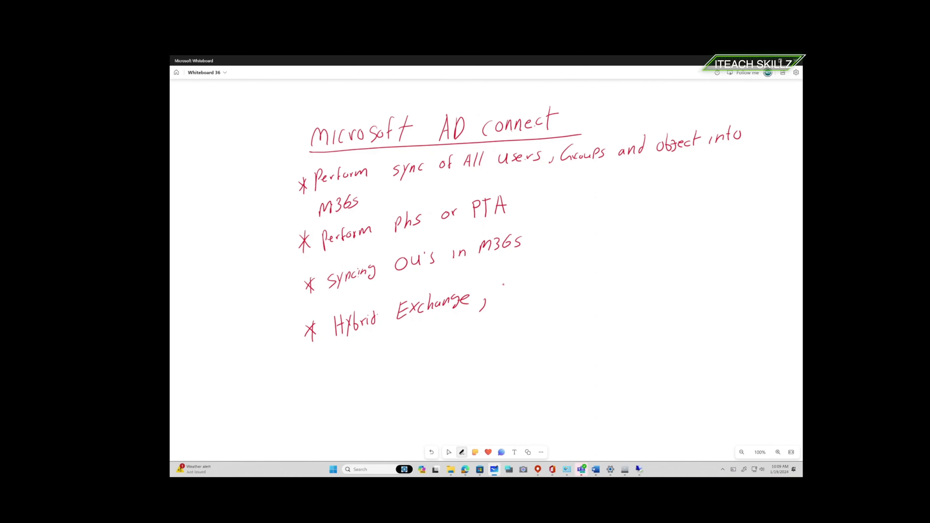
- Continue the fourth bullet with 'Hybrid Windows' and begin 'Autopilot'
{"action": "mouse_move", "coordinate": [502, 279]}
{"action": "left_mouse_down"}
{"action": "mouse_move", "coordinate": [500, 299]}
{"action": "mouse_move", "coordinate": [509, 289]}
{"action": "left_mouse_up"}
{"action": "mouse_move", "coordinate": [521, 281]}
{"action": "left_mouse_down"}
{"action": "mouse_move", "coordinate": [516, 297]}
{"action": "mouse_move", "coordinate": [580, 279]}
{"action": "mouse_move", "coordinate": [583, 287]}
{"action": "mouse_move", "coordinate": [623, 273]}
{"action": "mouse_move", "coordinate": [657, 278]}
{"action": "left_mouse_up"}
{"action": "left_click_drag", "start_coordinate": [653, 268], "coordinate": [667, 271]}
{"action": "mouse_move", "coordinate": [674, 264]}
{"action": "left_mouse_down"}
{"action": "mouse_move", "coordinate": [673, 275]}
{"action": "mouse_move", "coordinate": [688, 264]}
{"action": "mouse_move", "coordinate": [676, 266]}
{"action": "left_mouse_up"}
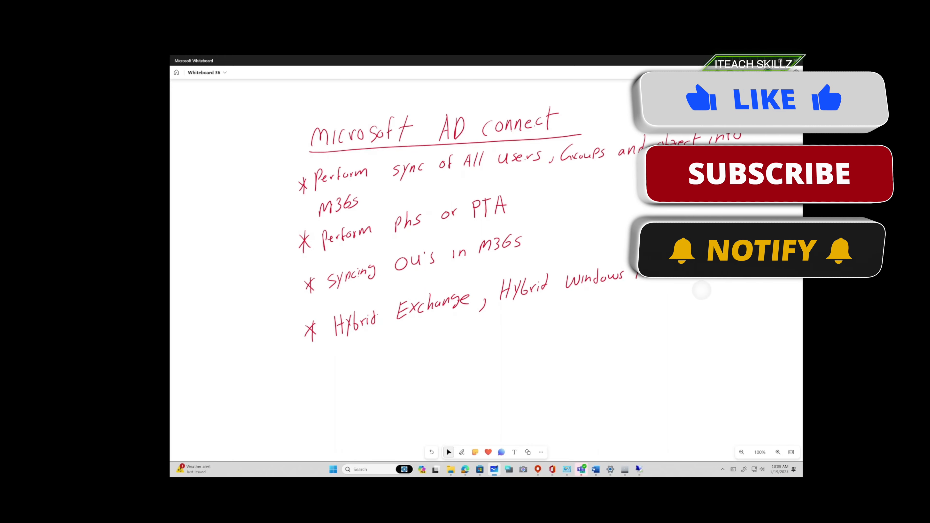
- Check the red pen's colour settings and erase the stray ink dot near Autopilot
{"action": "right_click", "coordinate": [699, 287]}
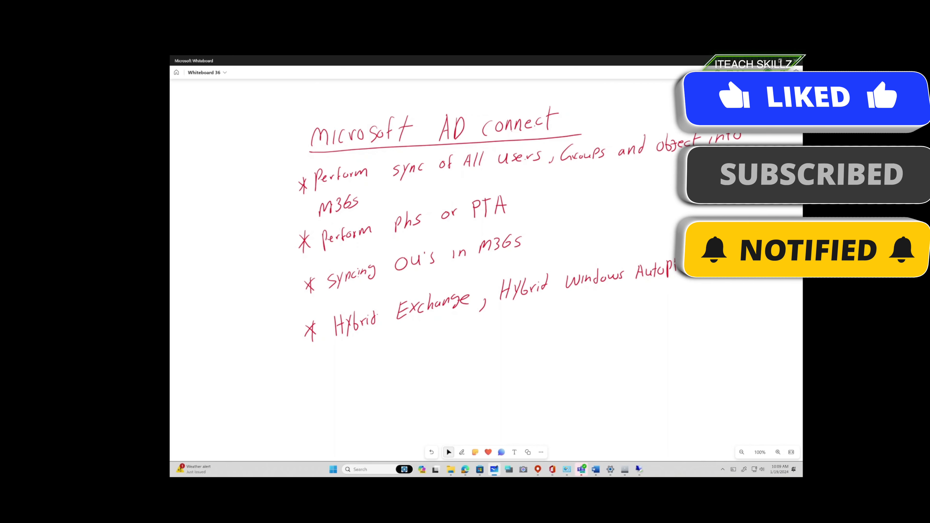
{"action": "left_click", "coordinate": [462, 452]}
{"action": "left_click", "coordinate": [446, 437]}
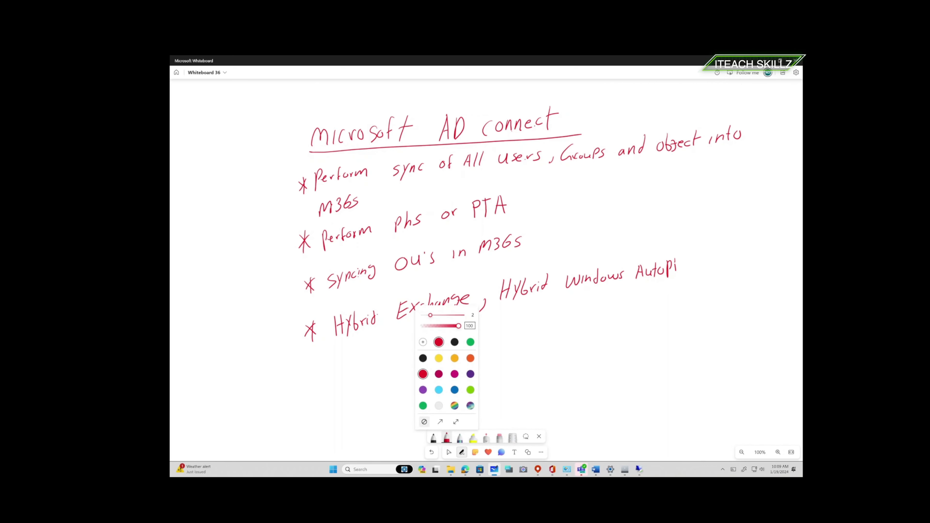
{"action": "left_click", "coordinate": [627, 342]}
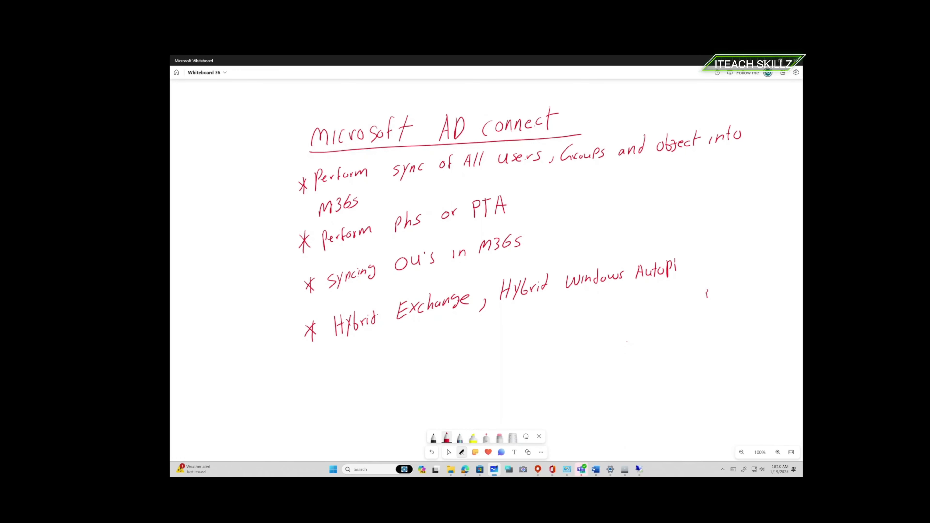
{"action": "left_click", "coordinate": [706, 295]}
- Correct and finish 'Autopilot', then draw a fifth asterisk below the Hybrid bullet
{"action": "mouse_move", "coordinate": [681, 256]}
{"action": "left_mouse_down"}
{"action": "mouse_move", "coordinate": [681, 275]}
{"action": "mouse_move", "coordinate": [699, 270]}
{"action": "left_mouse_up"}
{"action": "left_click_drag", "start_coordinate": [681, 269], "coordinate": [690, 264]}
{"action": "mouse_move", "coordinate": [314, 376]}
{"action": "left_mouse_down"}
{"action": "mouse_move", "coordinate": [324, 367]}
{"action": "mouse_move", "coordinate": [322, 380]}
{"action": "left_mouse_up"}
{"action": "mouse_move", "coordinate": [318, 365]}
{"action": "left_mouse_down"}
{"action": "mouse_move", "coordinate": [318, 383]}
{"action": "mouse_move", "coordinate": [346, 367]}
{"action": "mouse_move", "coordinate": [375, 372]}
{"action": "mouse_move", "coordinate": [386, 359]}
{"action": "left_mouse_up"}
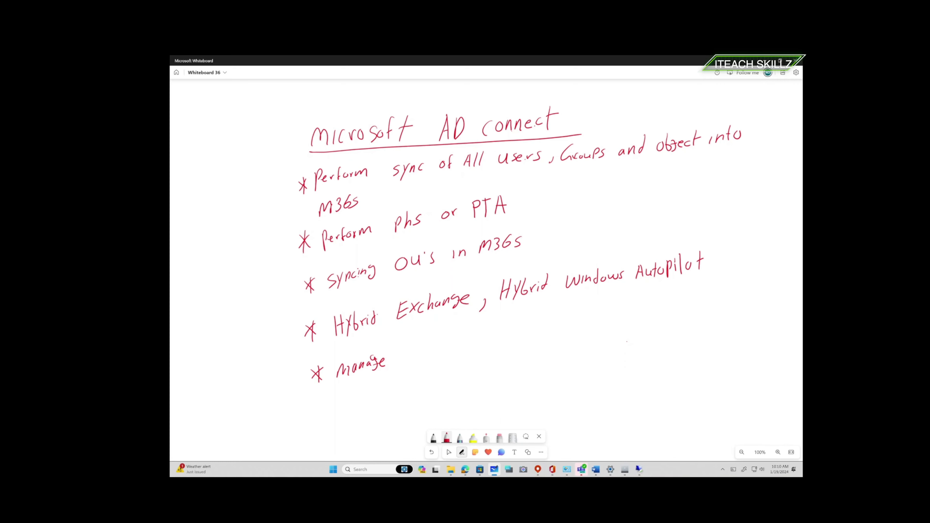
- Write 'Manage All Users and Identity in ON-Prem' as the fifth bullet
{"action": "mouse_move", "coordinate": [402, 362]}
{"action": "left_mouse_down"}
{"action": "mouse_move", "coordinate": [450, 351]}
{"action": "mouse_move", "coordinate": [444, 360]}
{"action": "mouse_move", "coordinate": [451, 336]}
{"action": "mouse_move", "coordinate": [442, 358]}
{"action": "mouse_move", "coordinate": [453, 338]}
{"action": "mouse_move", "coordinate": [451, 351]}
{"action": "mouse_move", "coordinate": [469, 339]}
{"action": "mouse_move", "coordinate": [483, 344]}
{"action": "left_mouse_up"}
{"action": "mouse_move", "coordinate": [510, 333]}
{"action": "left_mouse_down"}
{"action": "mouse_move", "coordinate": [511, 341]}
{"action": "mouse_move", "coordinate": [551, 335]}
{"action": "mouse_move", "coordinate": [568, 316]}
{"action": "mouse_move", "coordinate": [574, 326]}
{"action": "mouse_move", "coordinate": [607, 323]}
{"action": "left_mouse_up"}
{"action": "mouse_move", "coordinate": [614, 313]}
{"action": "left_mouse_down"}
{"action": "mouse_move", "coordinate": [608, 331]}
{"action": "mouse_move", "coordinate": [713, 309]}
{"action": "left_mouse_up"}
{"action": "left_click", "coordinate": [691, 322]}
{"action": "left_click", "coordinate": [700, 321]}
{"action": "mouse_move", "coordinate": [724, 310]}
{"action": "left_mouse_down"}
{"action": "mouse_move", "coordinate": [750, 296]}
{"action": "mouse_move", "coordinate": [755, 306]}
{"action": "left_mouse_up"}
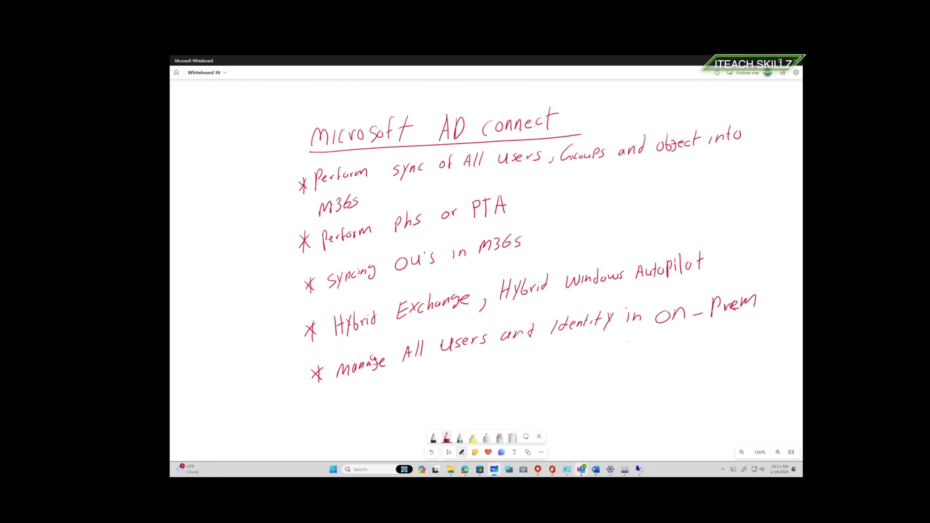
- Add a sixth asterisked bullet reading 'Control and flexibility over Identity' below the Manage line
{"action": "scroll", "coordinate": [527, 237], "scroll_direction": "down", "scroll_amount": 4}
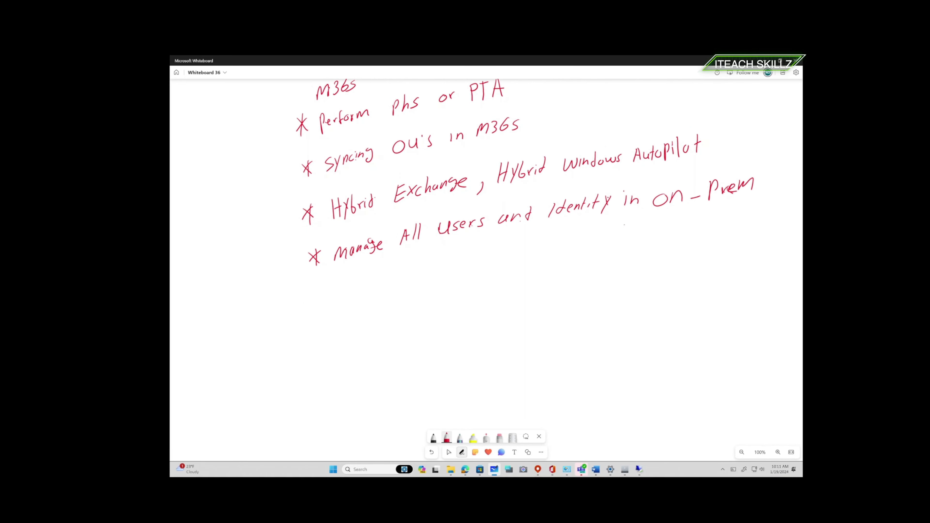
{"action": "left_click_drag", "start_coordinate": [310, 295], "coordinate": [315, 310]}
{"action": "mouse_move", "coordinate": [341, 289]}
{"action": "left_mouse_down"}
{"action": "mouse_move", "coordinate": [338, 308]}
{"action": "mouse_move", "coordinate": [350, 292]}
{"action": "mouse_move", "coordinate": [427, 287]}
{"action": "left_mouse_up"}
{"action": "mouse_move", "coordinate": [452, 256]}
{"action": "left_mouse_down"}
{"action": "mouse_move", "coordinate": [447, 280]}
{"action": "mouse_move", "coordinate": [470, 266]}
{"action": "mouse_move", "coordinate": [486, 272]}
{"action": "left_mouse_up"}
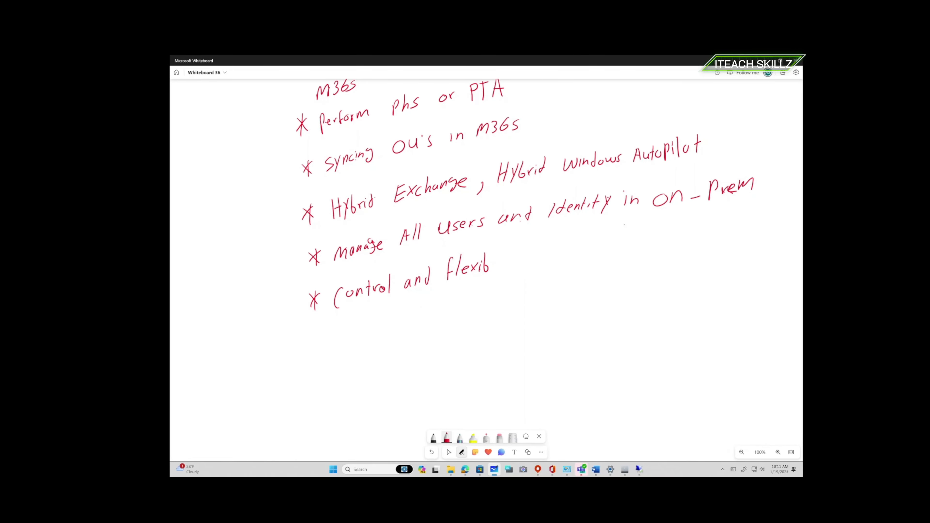
{"action": "mouse_move", "coordinate": [497, 254]}
{"action": "left_mouse_down"}
{"action": "mouse_move", "coordinate": [496, 271]}
{"action": "mouse_move", "coordinate": [508, 275]}
{"action": "mouse_move", "coordinate": [539, 256]}
{"action": "left_mouse_up"}
{"action": "mouse_move", "coordinate": [543, 255]}
{"action": "left_mouse_down"}
{"action": "mouse_move", "coordinate": [552, 254]}
{"action": "mouse_move", "coordinate": [544, 264]}
{"action": "mouse_move", "coordinate": [592, 258]}
{"action": "left_mouse_up"}
{"action": "left_click_drag", "start_coordinate": [590, 253], "coordinate": [629, 253]}
{"action": "left_click_drag", "start_coordinate": [633, 237], "coordinate": [625, 259]}
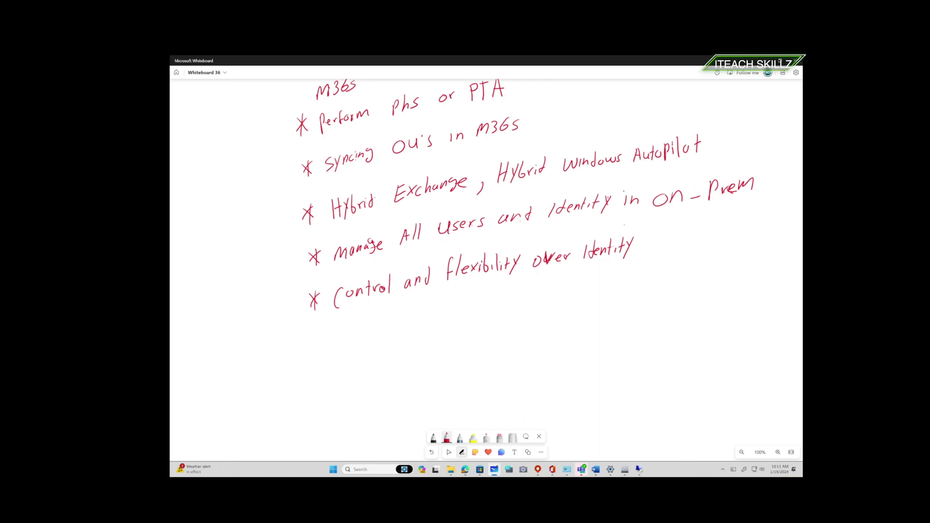
{"action": "left_click_drag", "start_coordinate": [487, 227], "coordinate": [456, 298]}
{"action": "left_click_drag", "start_coordinate": [486, 257], "coordinate": [480, 273]}
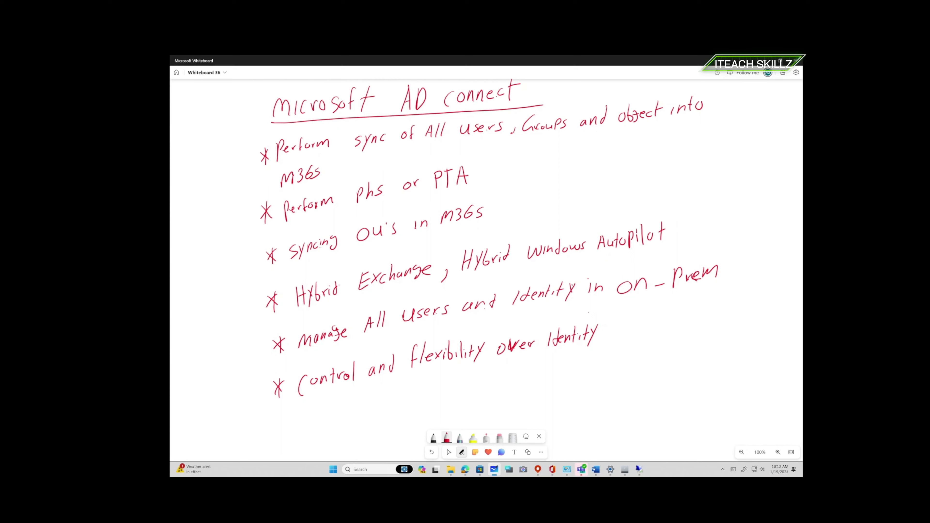
- Add a small ink mark to the right of 'connect' in the heading
{"action": "mouse_move", "coordinate": [547, 87]}
{"action": "left_mouse_down"}
{"action": "mouse_move", "coordinate": [564, 97]}
{"action": "mouse_move", "coordinate": [624, 85]}
{"action": "mouse_move", "coordinate": [660, 93]}
{"action": "left_mouse_up"}
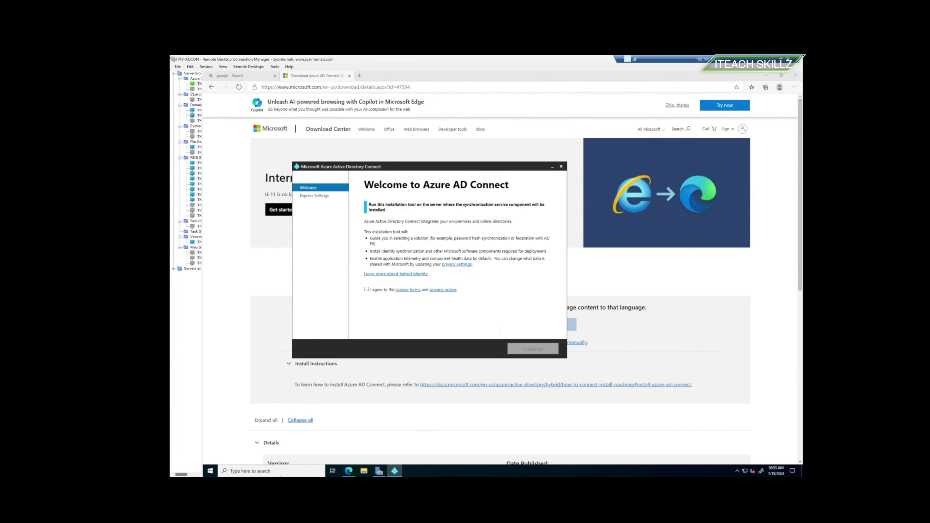
- Return to Edge and view Directory sync status: sync On, last run 132 days ago
{"action": "mouse_move", "coordinate": [296, 472]}
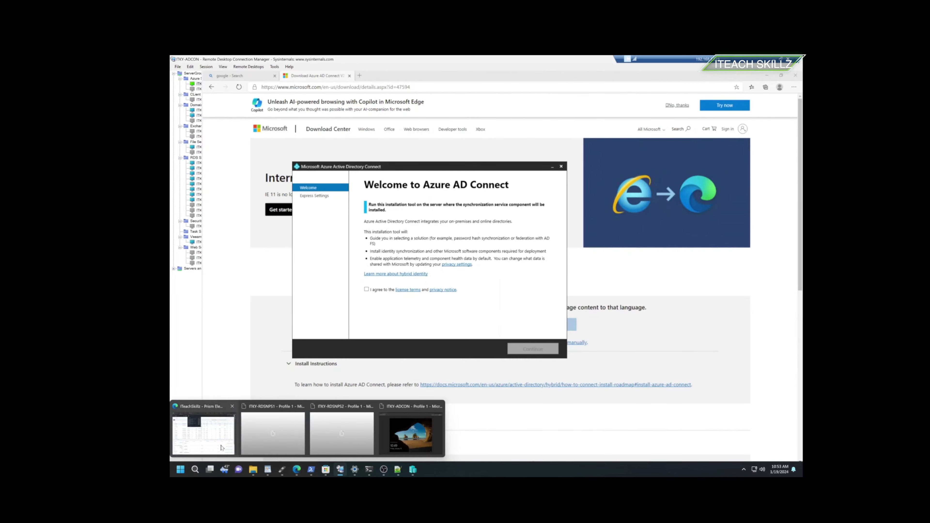
{"action": "left_click", "coordinate": [210, 442]}
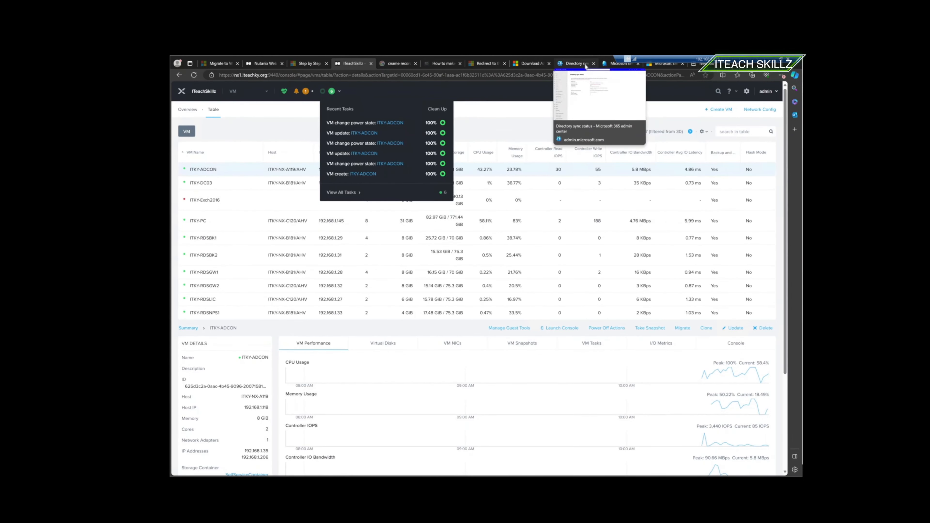
{"action": "left_click", "coordinate": [575, 63]}
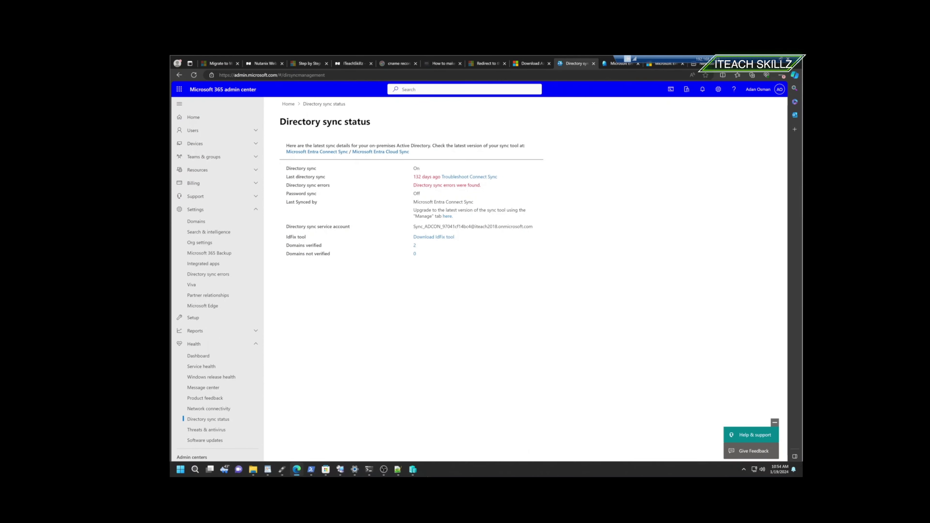
- Back in the ADCON session, accept the Azure AD Connect license terms and continue to Express Settings
{"action": "left_click", "coordinate": [339, 470]}
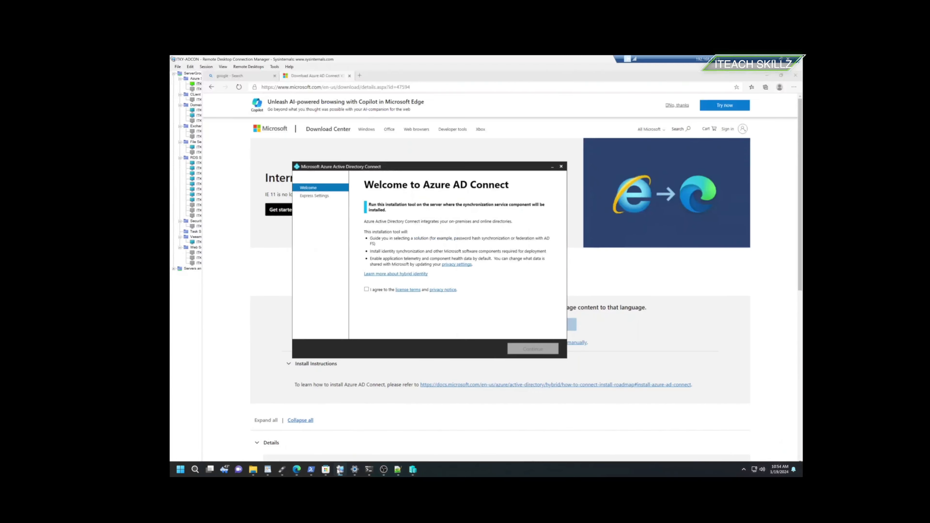
{"action": "left_click", "coordinate": [366, 289]}
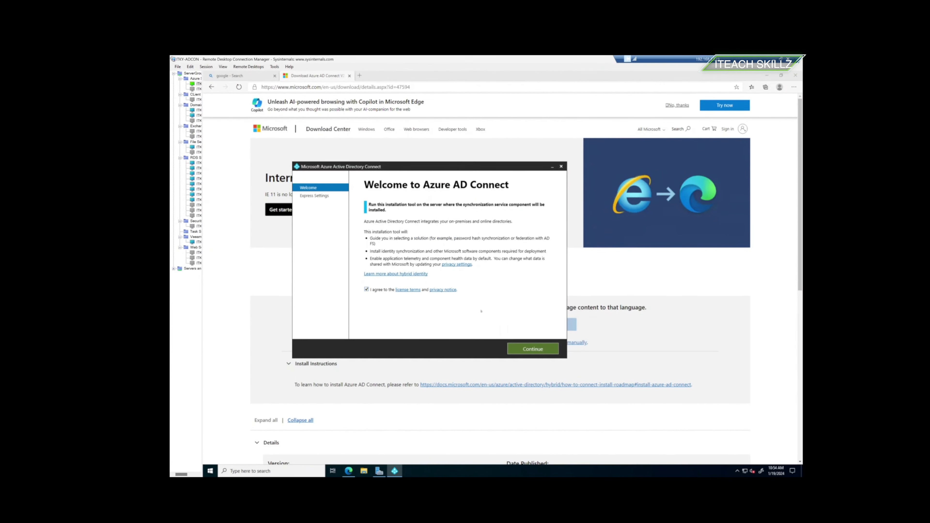
{"action": "left_click", "coordinate": [516, 350]}
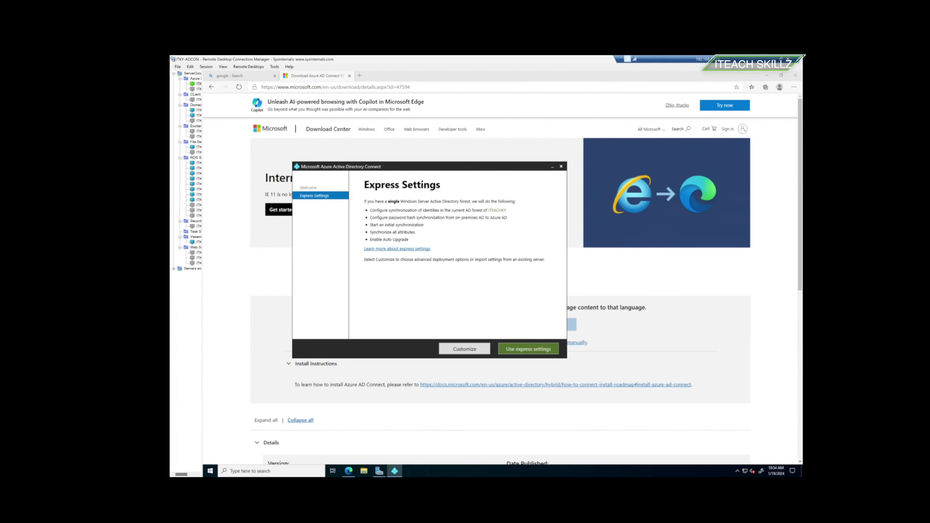
- Choose a custom installation instead of Express Settings
{"action": "left_click", "coordinate": [457, 349]}
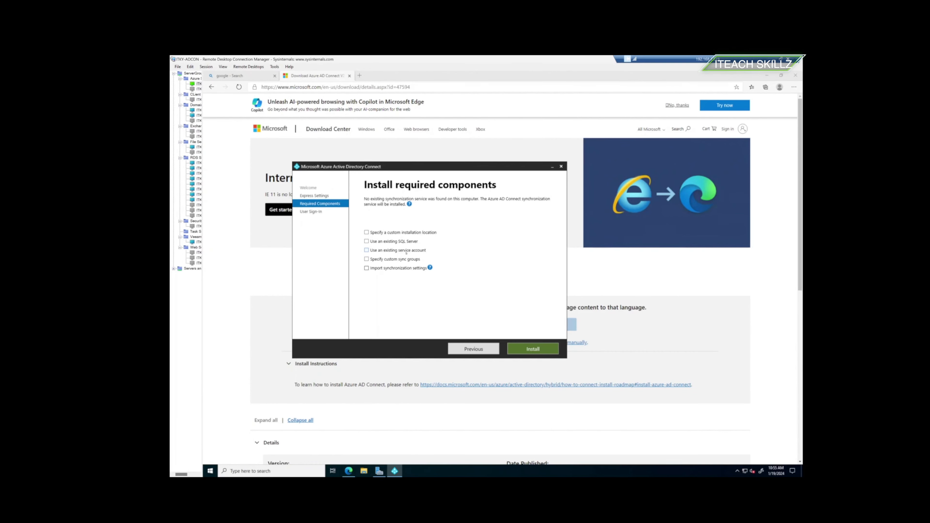
- Install the required synchronization components and wait for the User sign-in page
{"action": "left_click", "coordinate": [544, 350]}
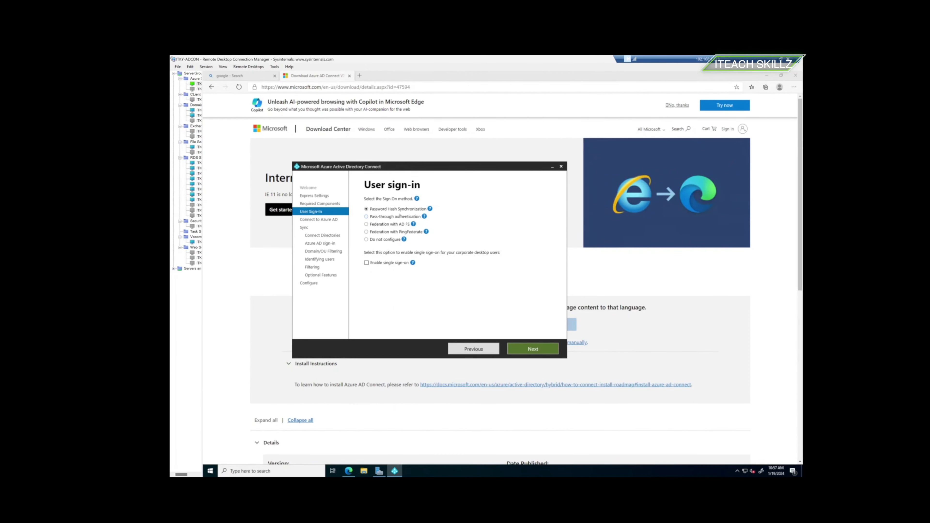
- Set user sign-in to Pass-through authentication with Enable single sign-on, then advance to Connect to Azure AD
{"action": "mouse_move", "coordinate": [430, 208]}
{"action": "mouse_move", "coordinate": [379, 216]}
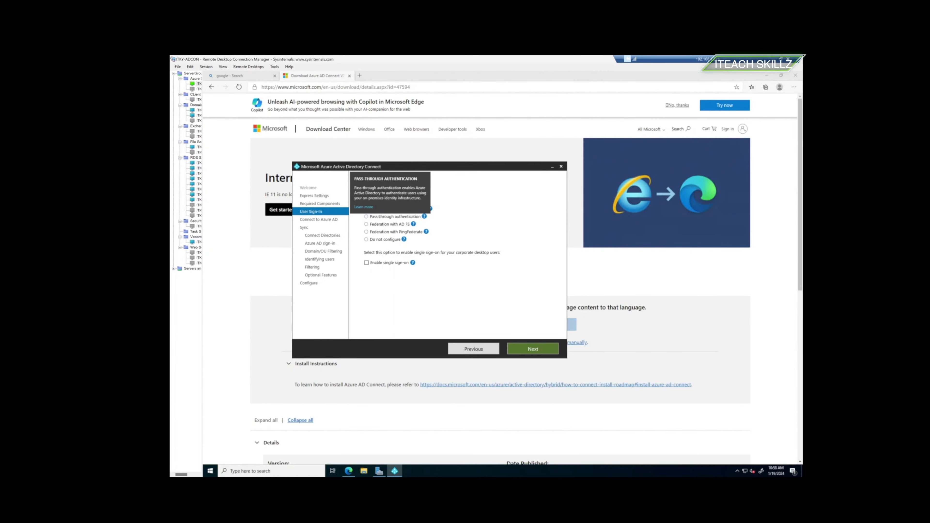
{"action": "left_click", "coordinate": [366, 217]}
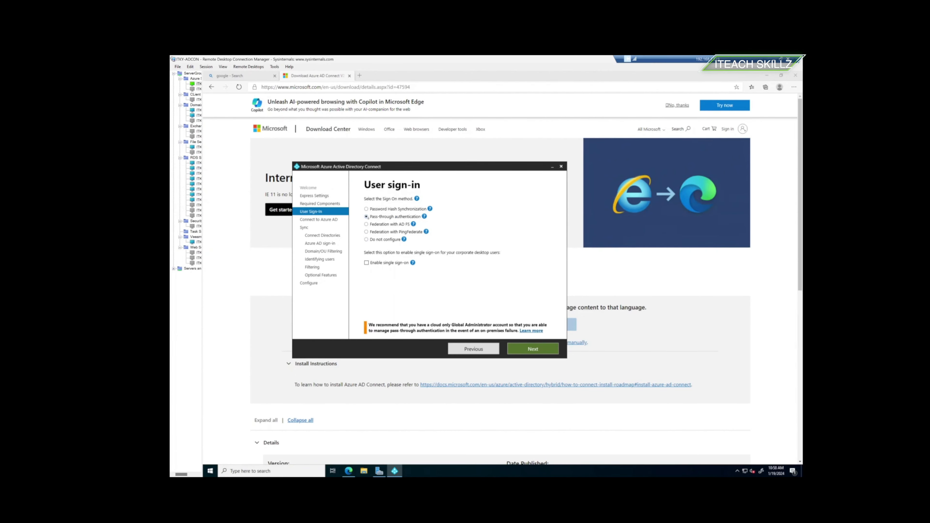
{"action": "left_click", "coordinate": [367, 263]}
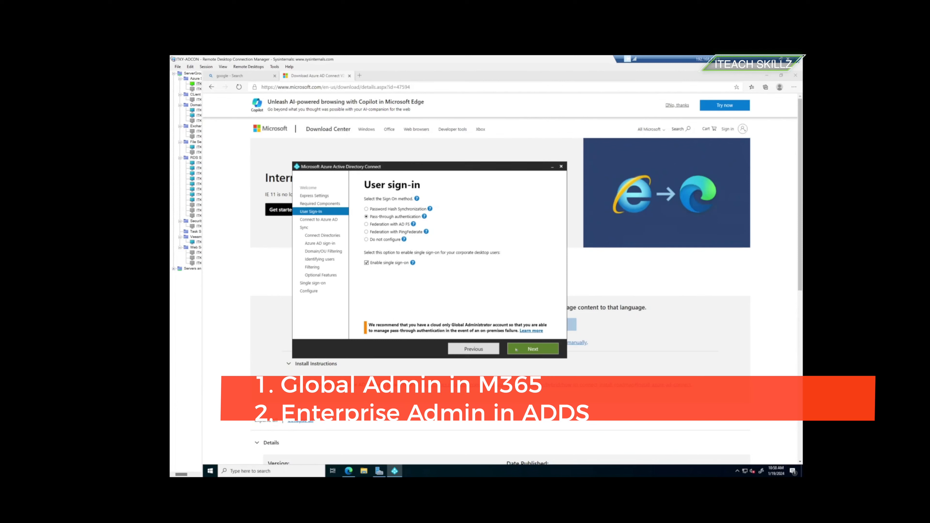
{"action": "left_click", "coordinate": [538, 350]}
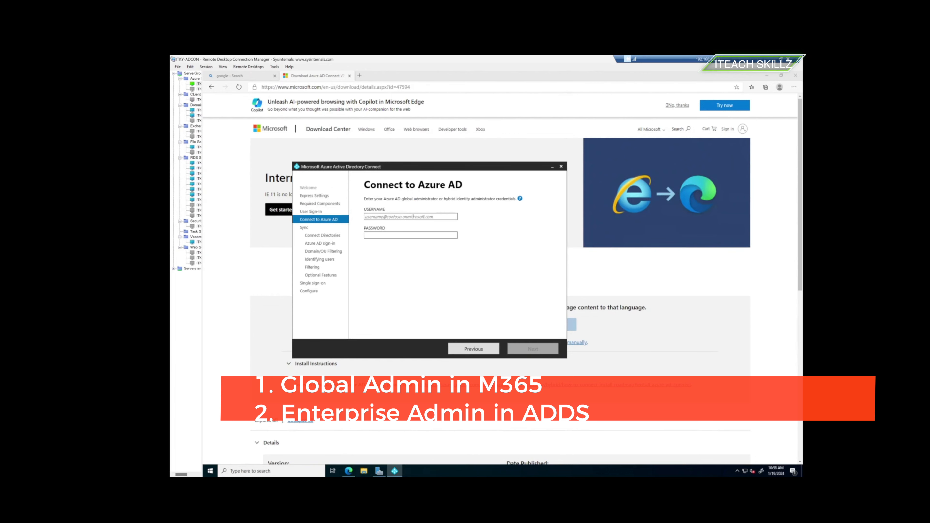
- In the relaunched wizard, choose Customize again and reselect Pass-through authentication with single sign-on
{"action": "left_click", "coordinate": [411, 218]}
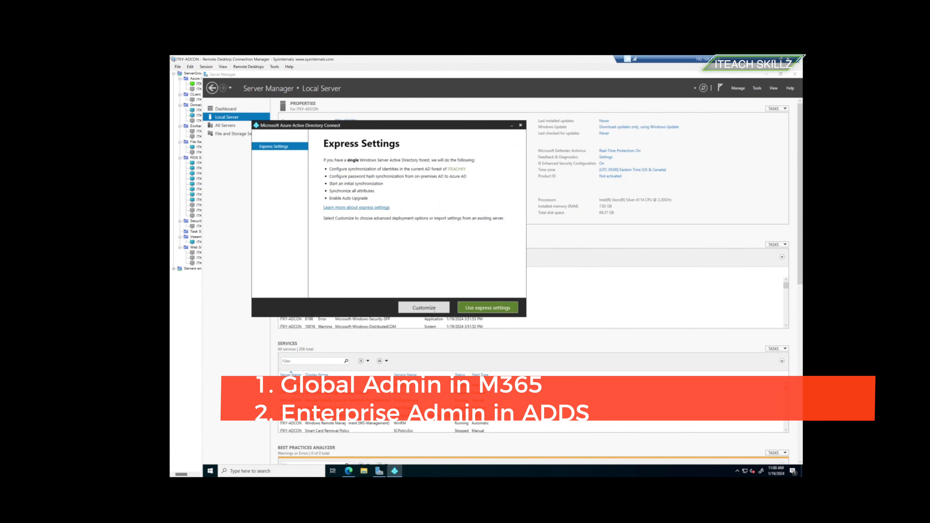
{"action": "left_click", "coordinate": [431, 308]}
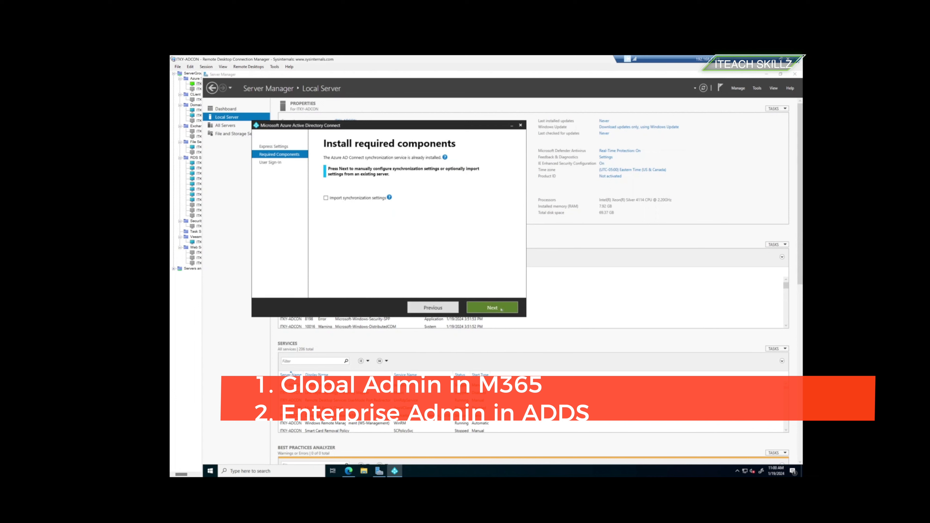
{"action": "left_click", "coordinate": [492, 308]}
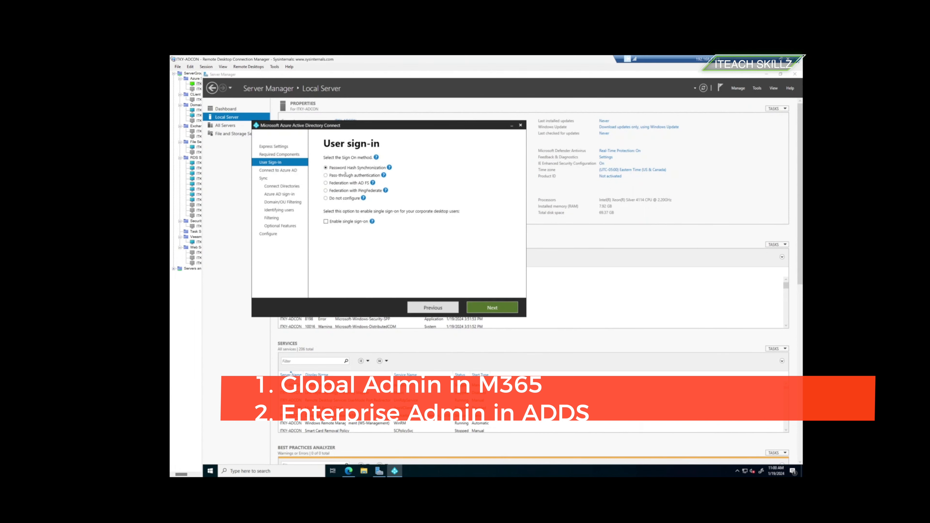
{"action": "left_click", "coordinate": [344, 175]}
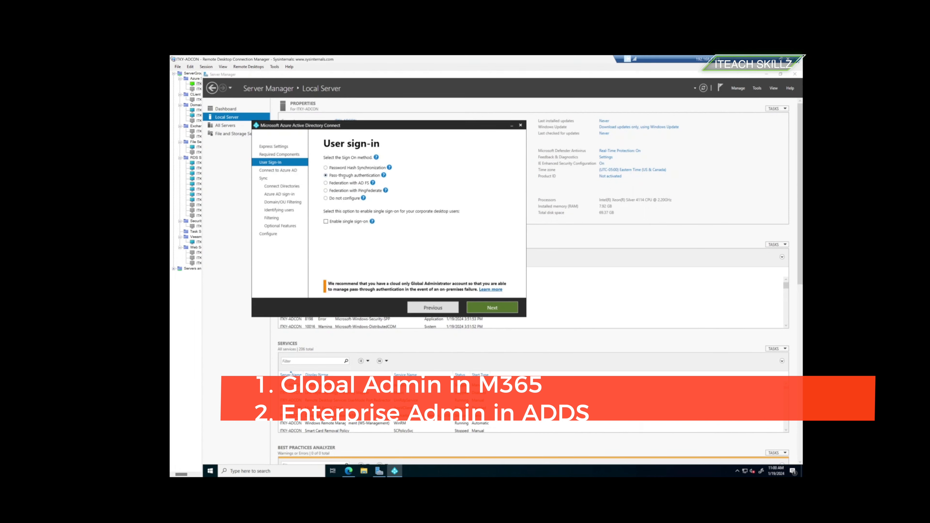
{"action": "left_click", "coordinate": [333, 222]}
{"action": "left_click", "coordinate": [492, 308]}
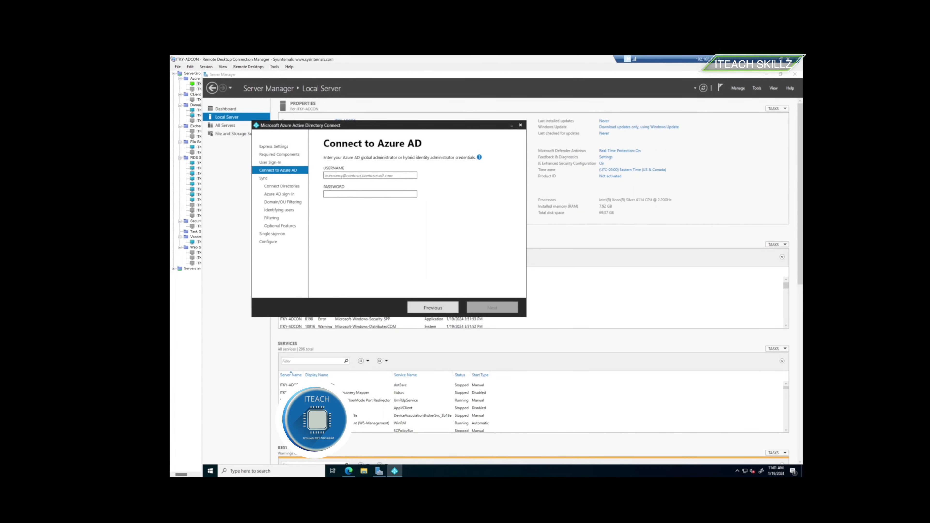
- Enter the global administrator's username and password on Connect to Azure AD and submit them
{"action": "left_click", "coordinate": [341, 176]}
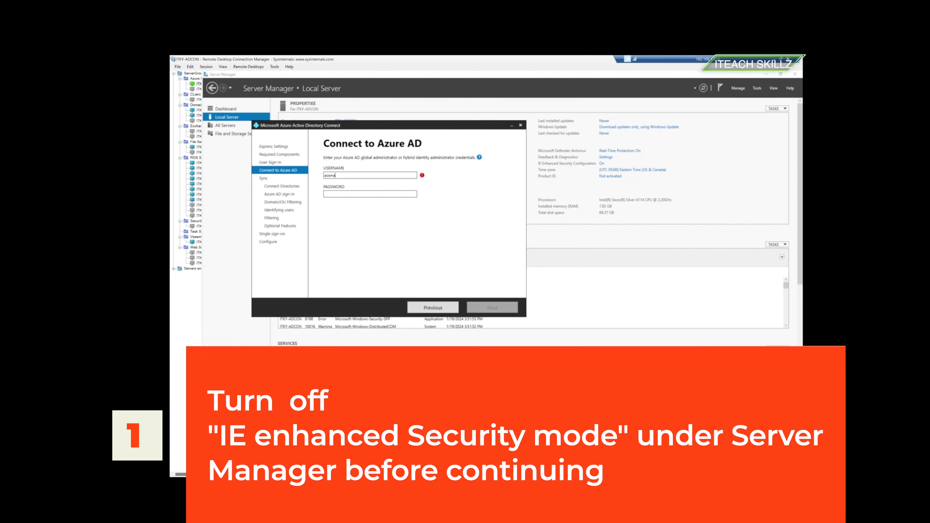
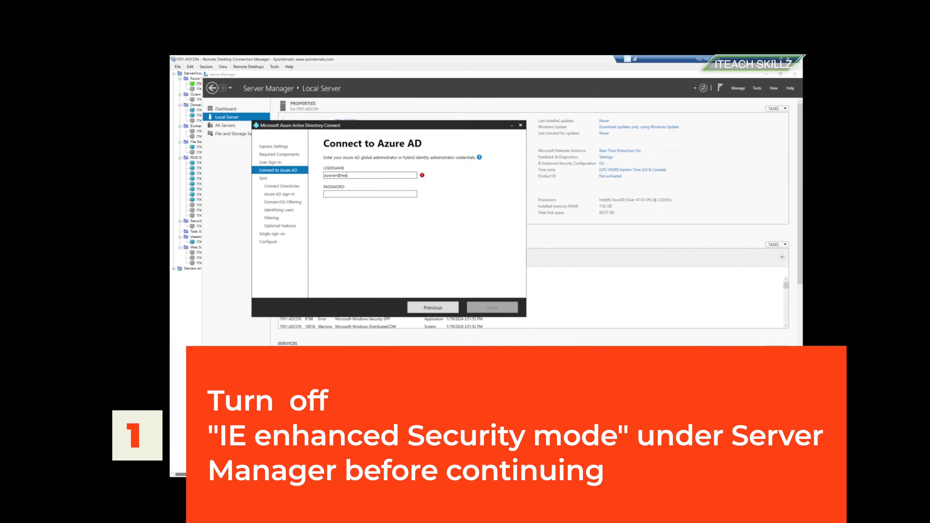
{"action": "key", "text": "Tab"}
{"action": "type", "text": "P"}
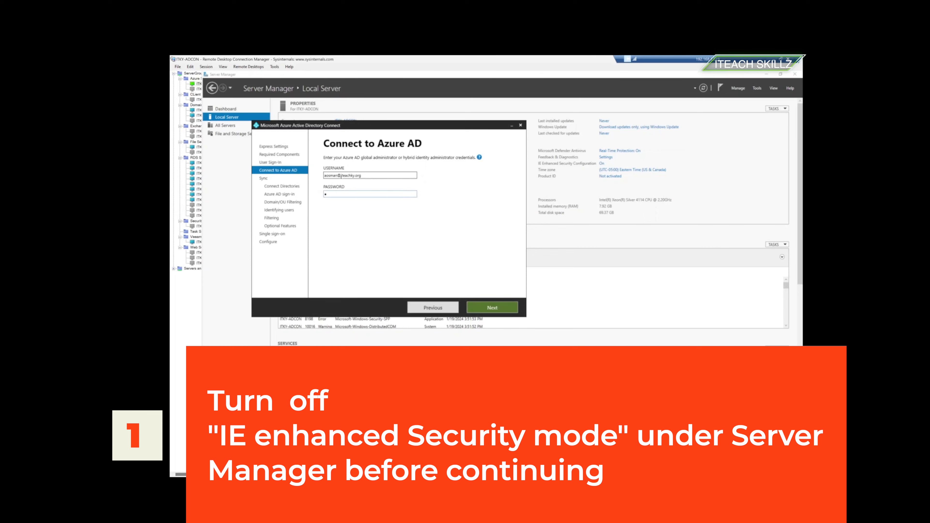
{"action": "key", "text": "BackSpace"}
{"action": "type", "text": "••••"}
{"action": "key", "text": "BackSpace"}
{"action": "key", "text": "BackSpace"}
{"action": "key", "text": "BackSpace"}
{"action": "key", "text": "BackSpace"}
{"action": "type", "text": "•••••••••••"}
{"action": "key", "text": "Return"}
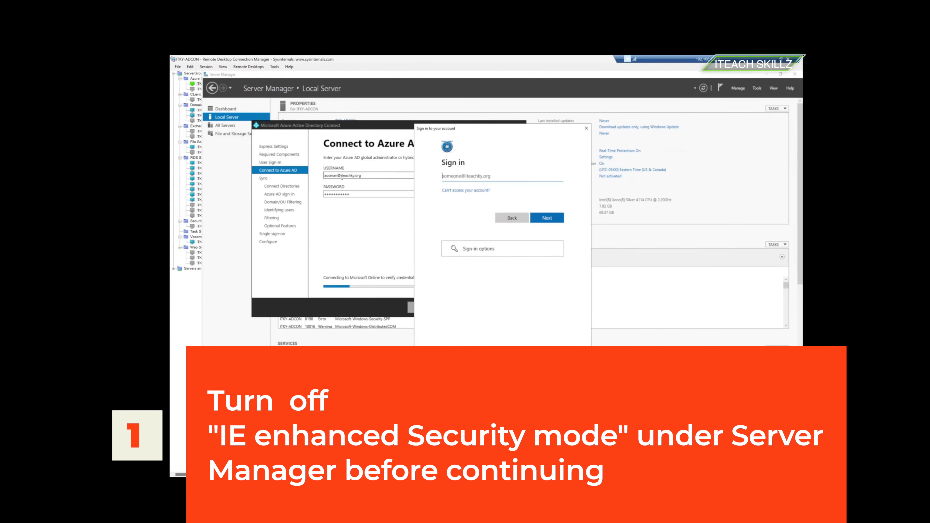
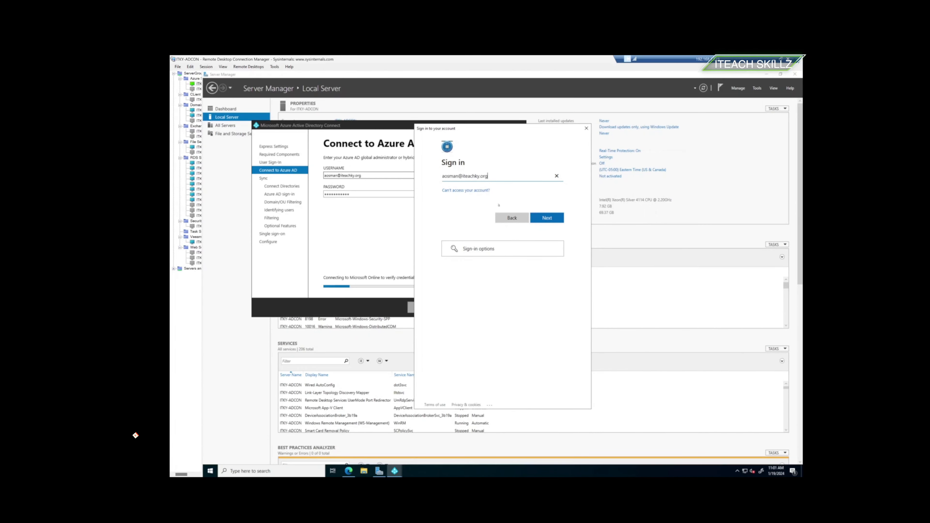
- Sign in with the administrator's account and password, then resend the Microsoft Authenticator approval request
{"action": "left_click", "coordinate": [534, 217]}
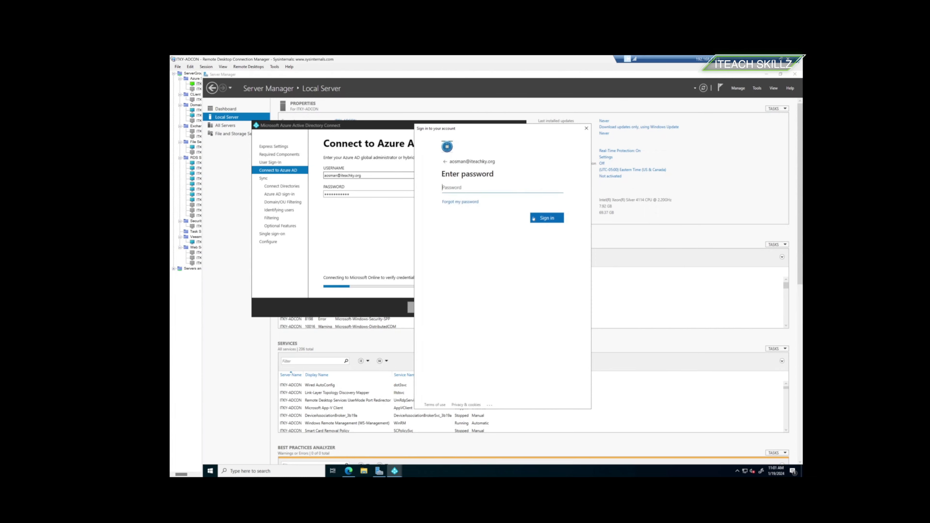
{"action": "type", "text": "*********"}
{"action": "left_click", "coordinate": [545, 220]}
{"action": "left_click", "coordinate": [546, 218]}
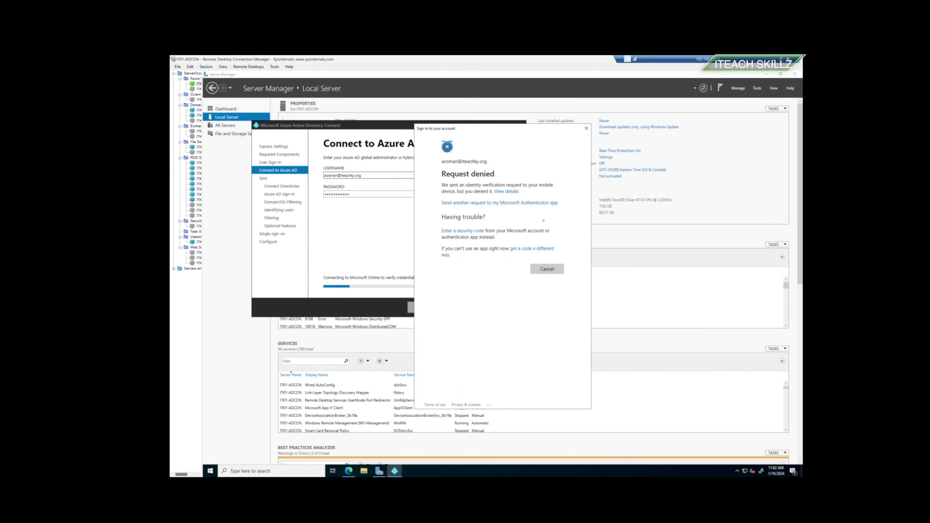
{"action": "left_click", "coordinate": [535, 204]}
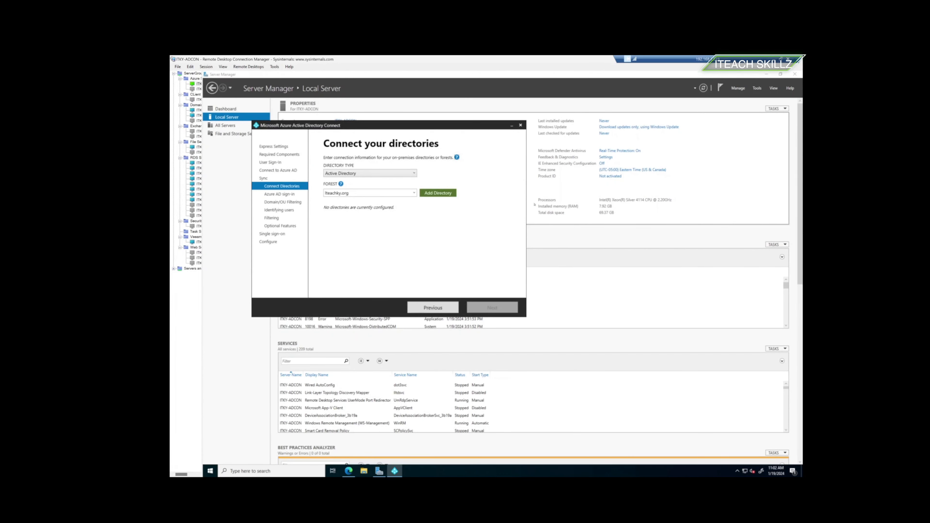
- Add the Iteachky.org forest as a directory using a newly created AD account
{"action": "left_click", "coordinate": [432, 194]}
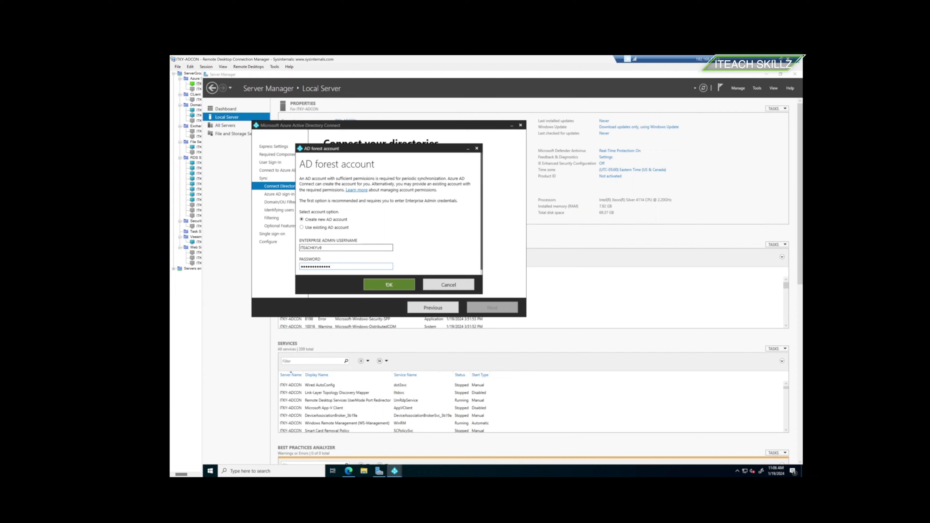
{"action": "left_click", "coordinate": [388, 285]}
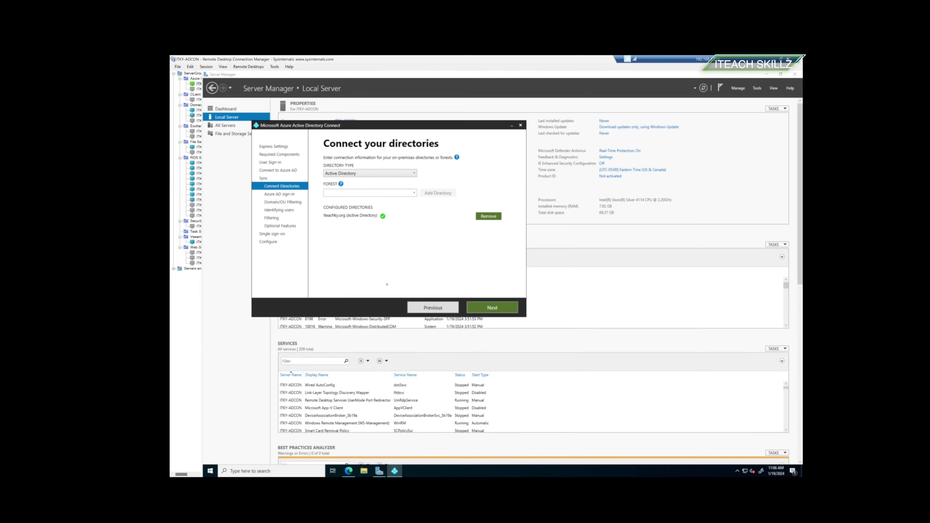
- On Azure AD sign-in, confirm iteachky.org is Verified and keep userPrincipalName as the username attribute
{"action": "left_click", "coordinate": [490, 308]}
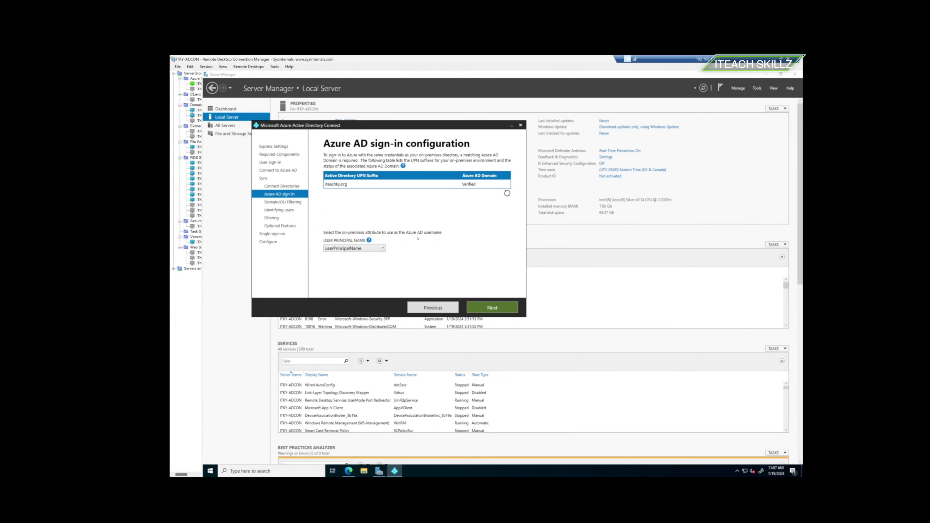
{"action": "left_click", "coordinate": [363, 249]}
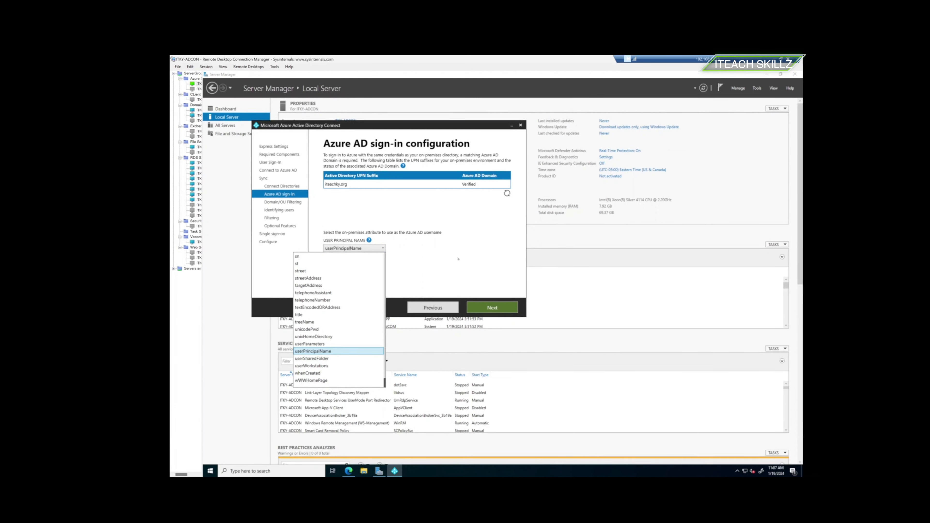
{"action": "left_click", "coordinate": [486, 310]}
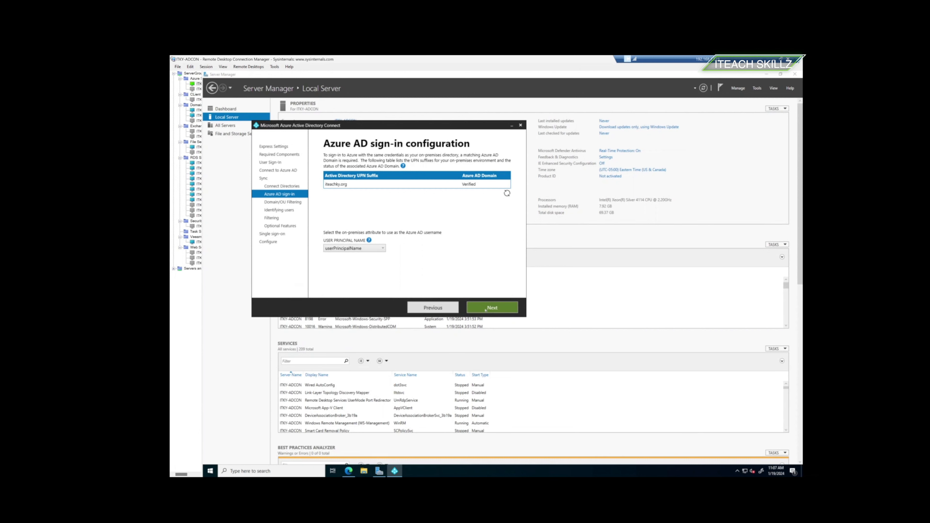
- Advance to Domain and OU filtering and expand the Iteachky.org domain to show its OUs
{"action": "left_click", "coordinate": [486, 310]}
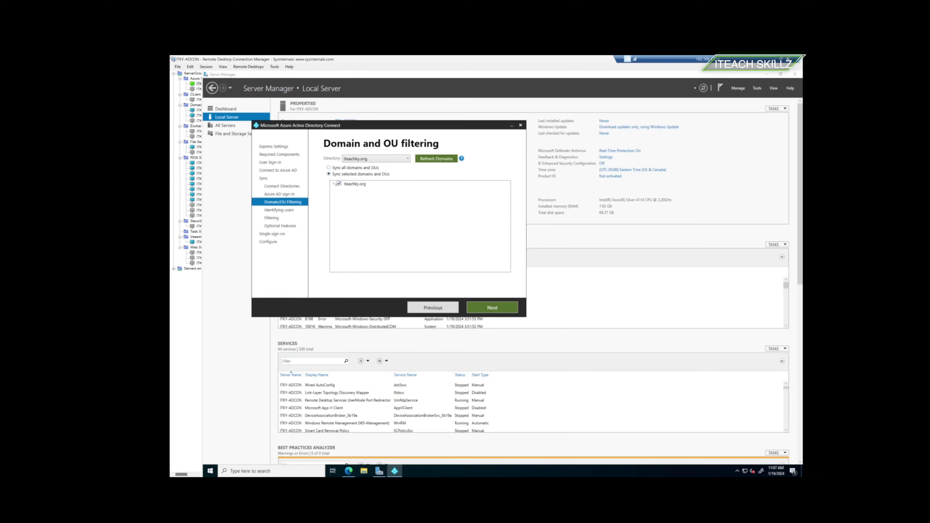
{"action": "left_click", "coordinate": [333, 185]}
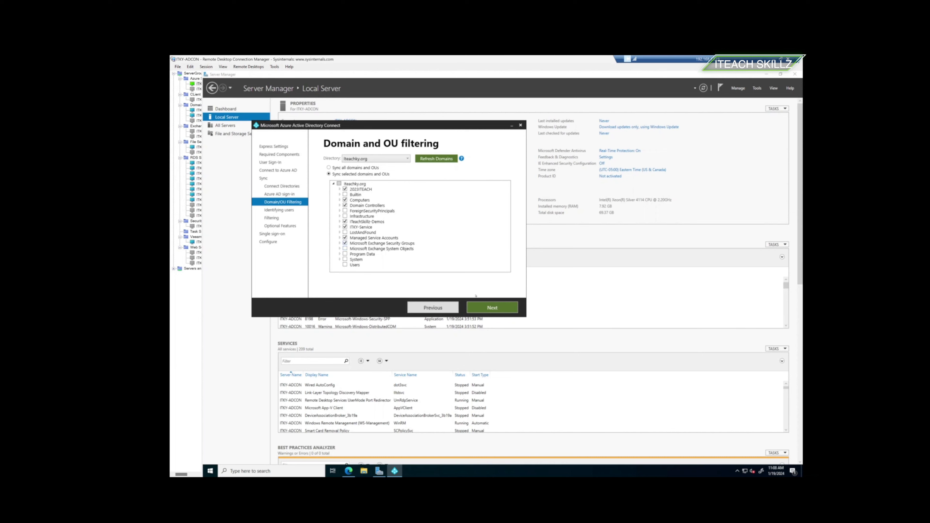
- Accept the default user identification settings and continue to Filter users and devices
{"action": "left_click", "coordinate": [480, 308]}
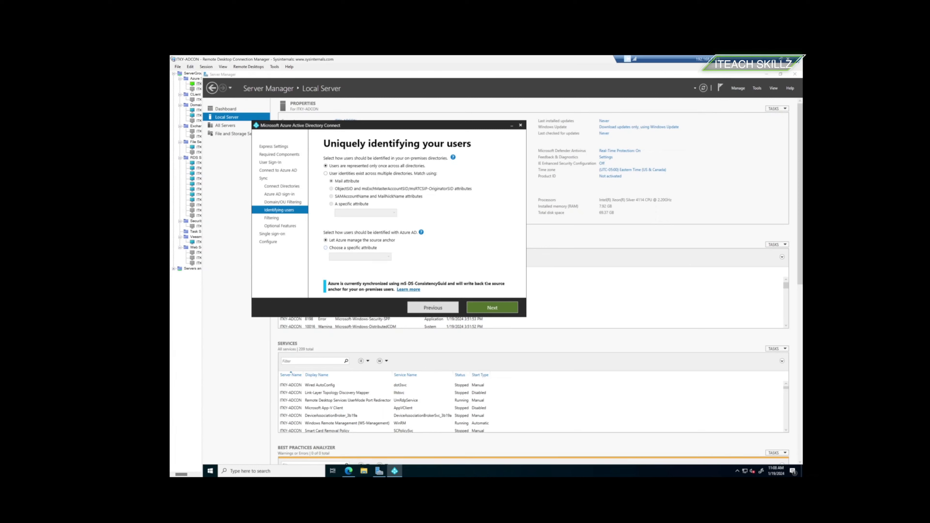
{"action": "left_click", "coordinate": [484, 310]}
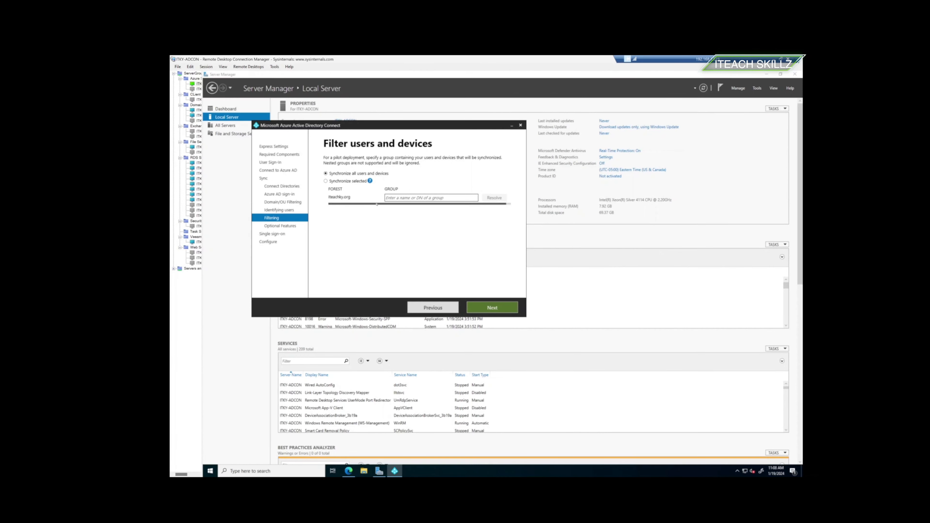
- Keep 'Synchronize all users and devices' selected and advance to Optional features
{"action": "mouse_move", "coordinate": [376, 183]}
{"action": "left_click", "coordinate": [486, 307]}
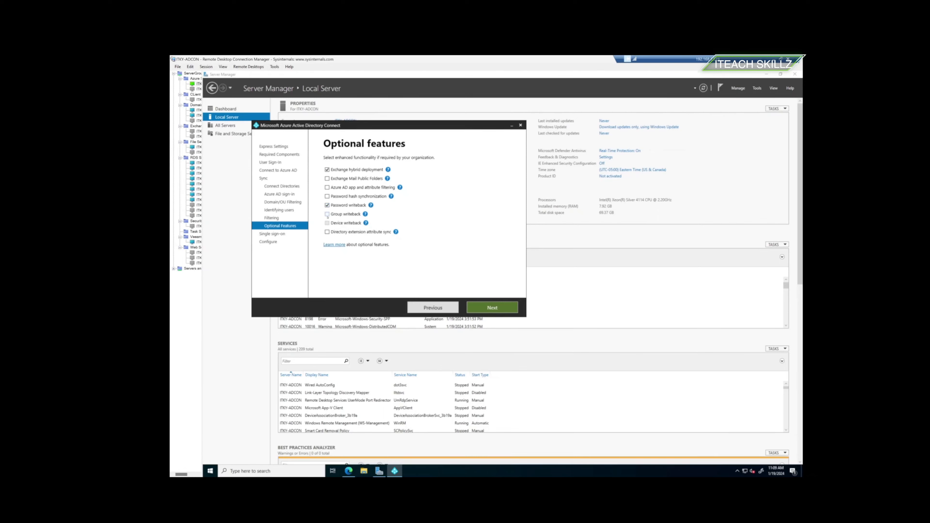
- Enable Group writeback and Directory extension attribute sync, then move to the directory extensions page
{"action": "left_click", "coordinate": [328, 215]}
{"action": "left_click", "coordinate": [328, 231]}
{"action": "mouse_move", "coordinate": [394, 197]}
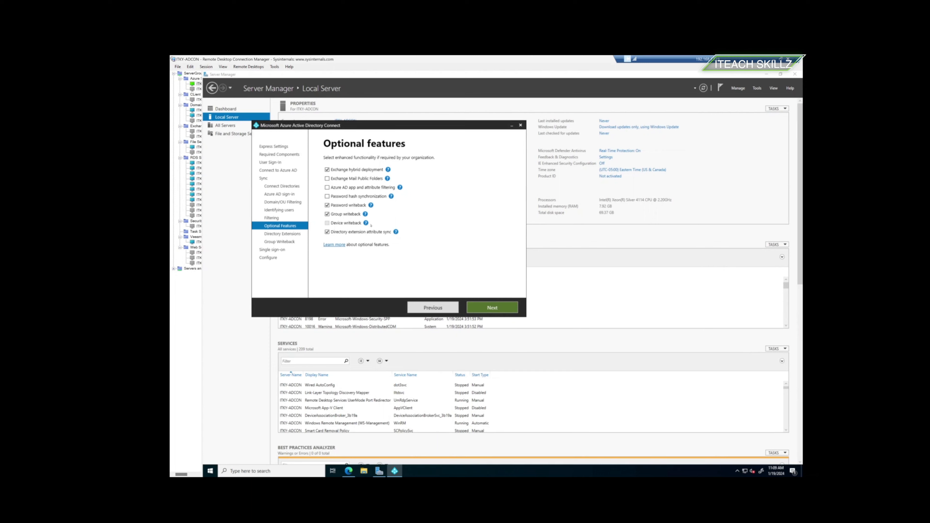
{"action": "left_click", "coordinate": [485, 308]}
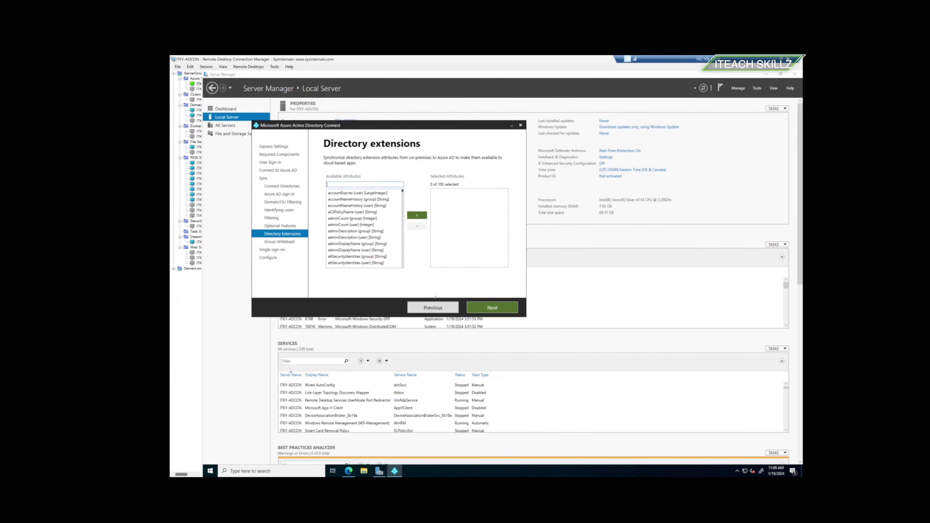
- Return to Optional features, turn Directory extension attribute sync back off, and continue
{"action": "left_click", "coordinate": [433, 307]}
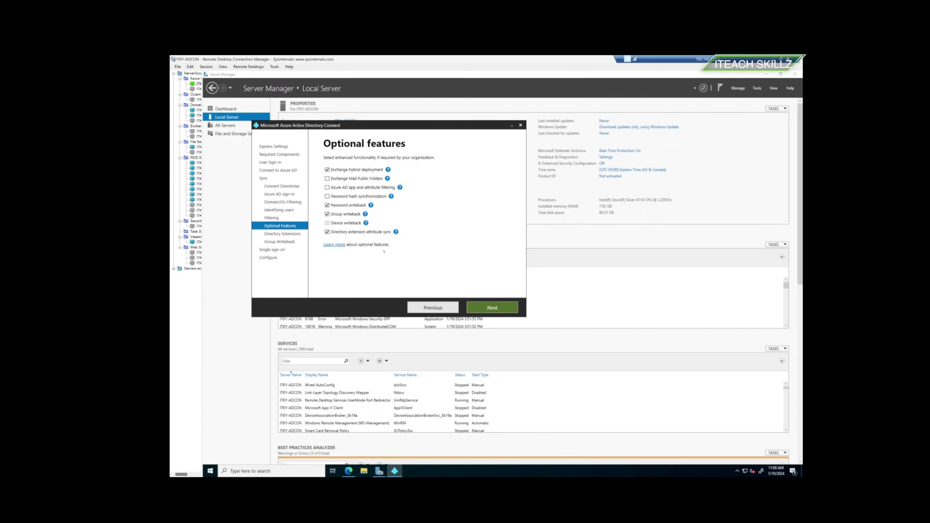
{"action": "left_click", "coordinate": [327, 232]}
{"action": "left_click", "coordinate": [492, 307]}
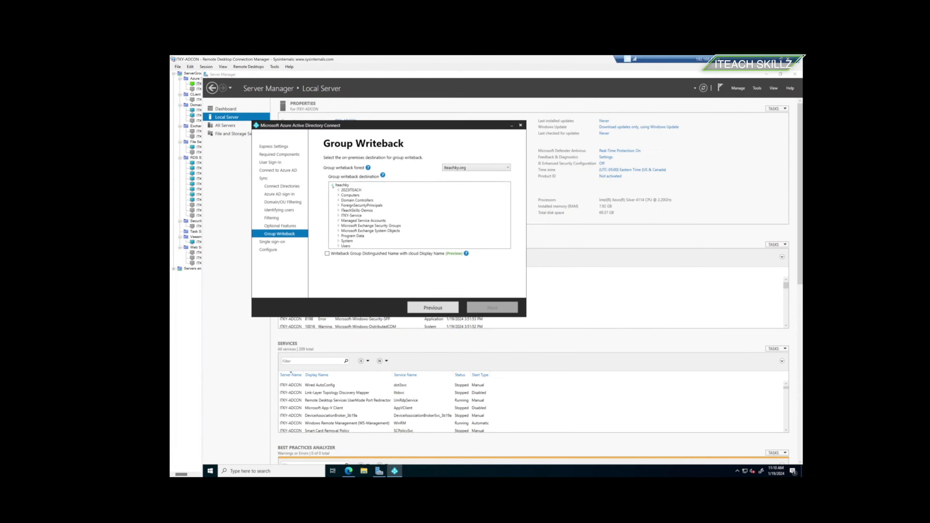
- Adjust the Iteachky destination tree and the cloud Display Name writeback (Preview) option
{"action": "left_click", "coordinate": [332, 185]}
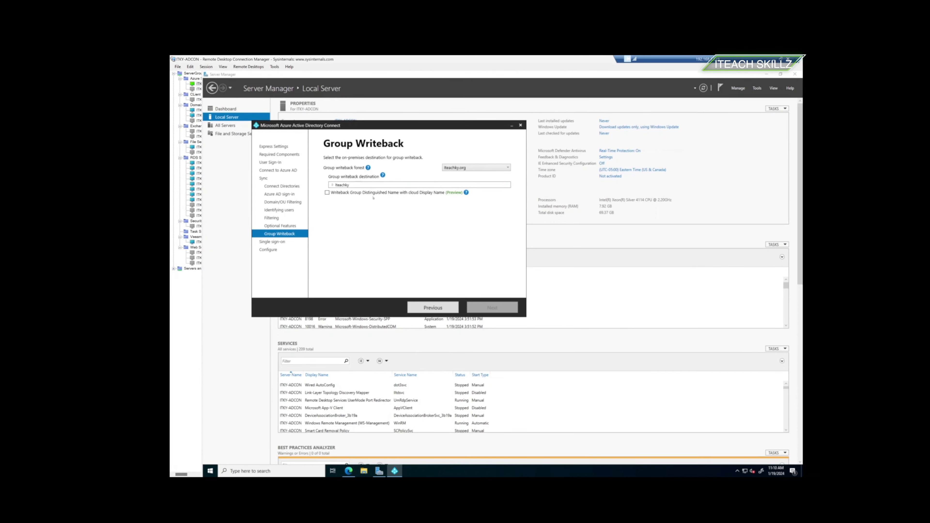
{"action": "mouse_move", "coordinate": [452, 195]}
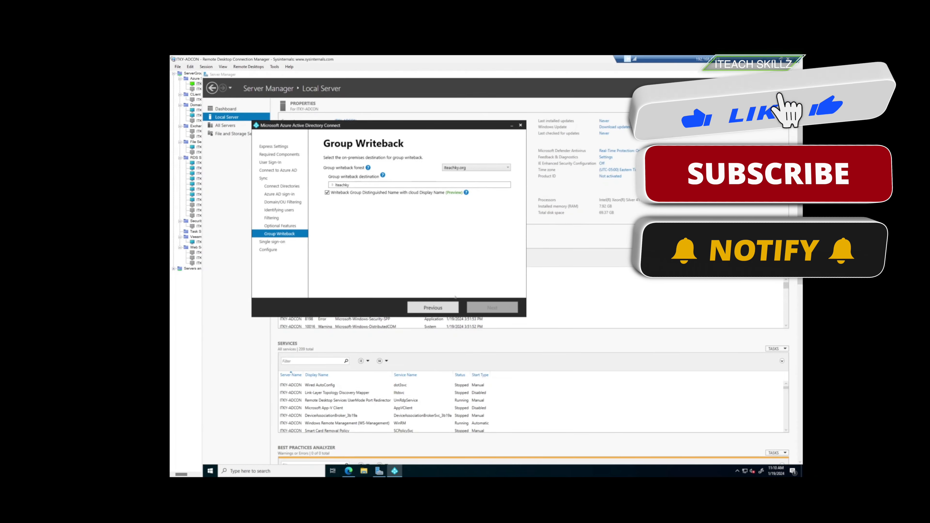
{"action": "mouse_move", "coordinate": [467, 193]}
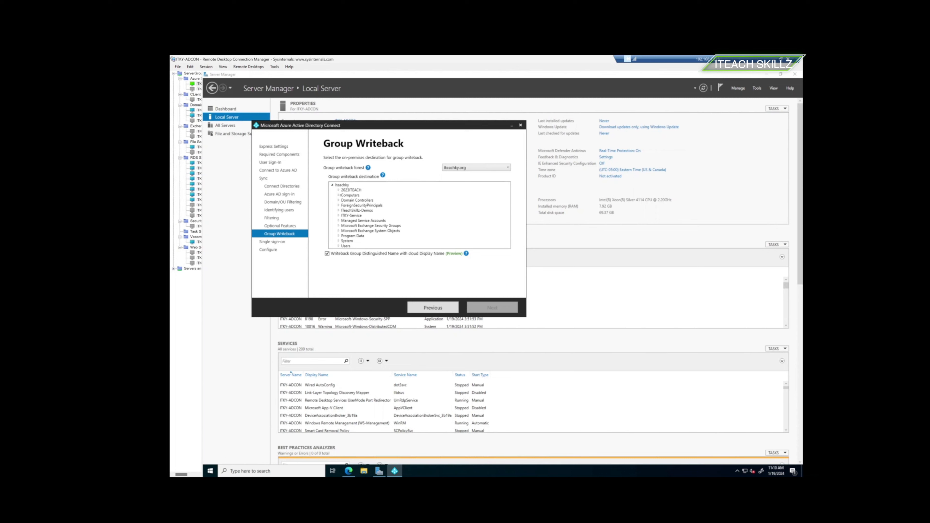
- Choose the STAFF OU under 2023ITEACH as the group writeback destination and continue
{"action": "left_click", "coordinate": [338, 190]}
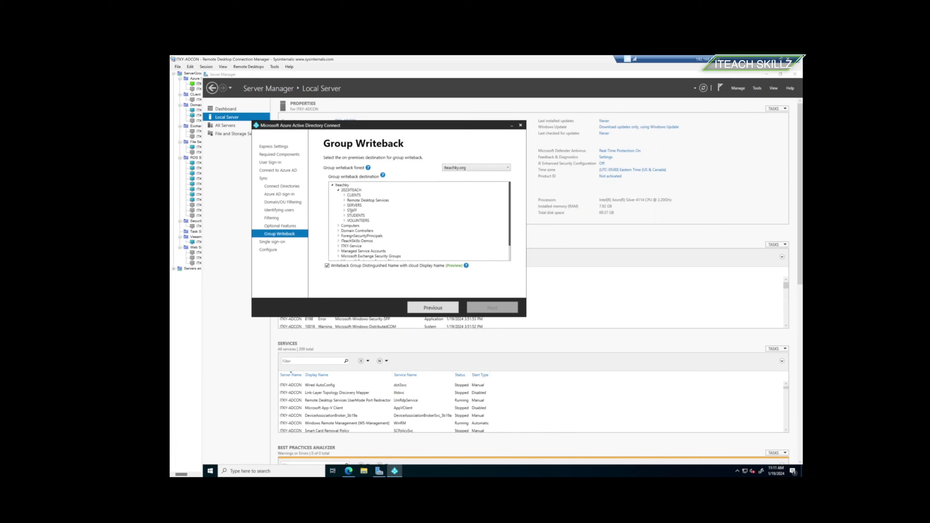
{"action": "left_click", "coordinate": [351, 210]}
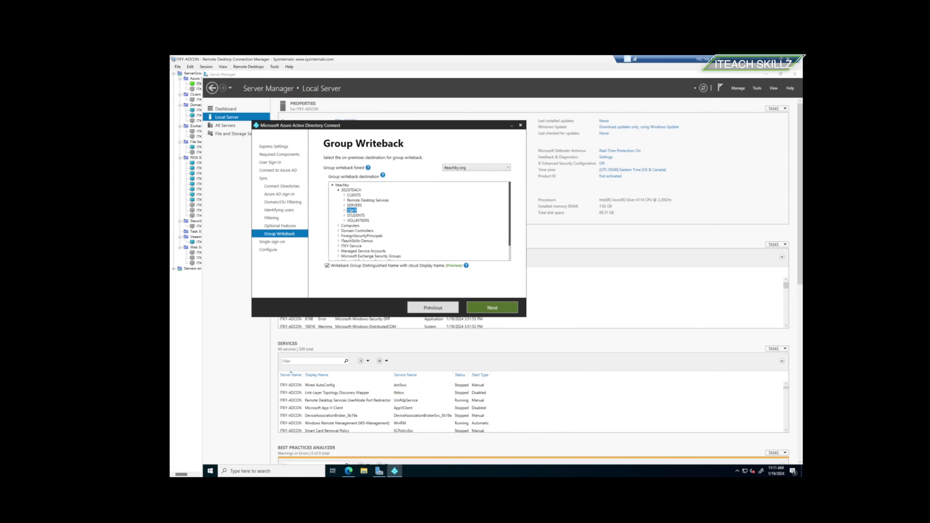
{"action": "left_click", "coordinate": [486, 310]}
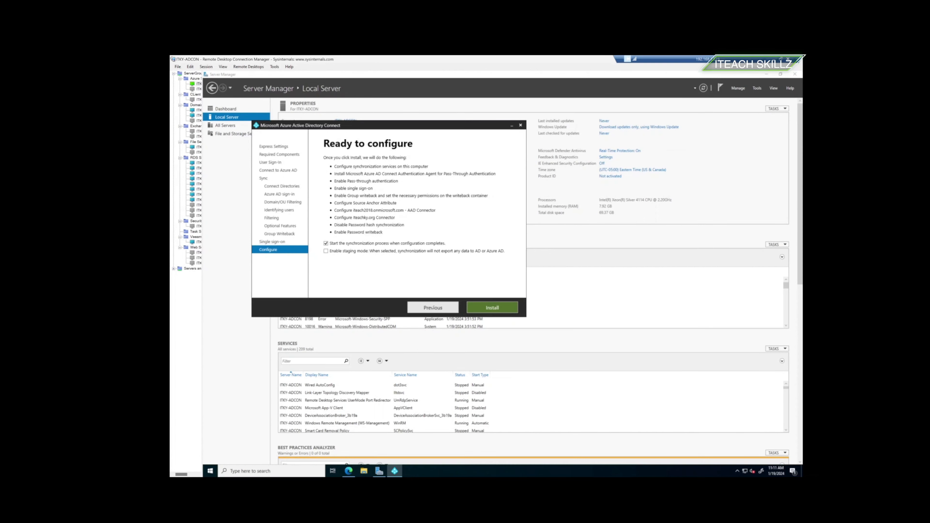
- Revisit single sign-on, advance to Ready to configure, then switch to the ITKY-DC01 session
{"action": "left_click", "coordinate": [433, 308]}
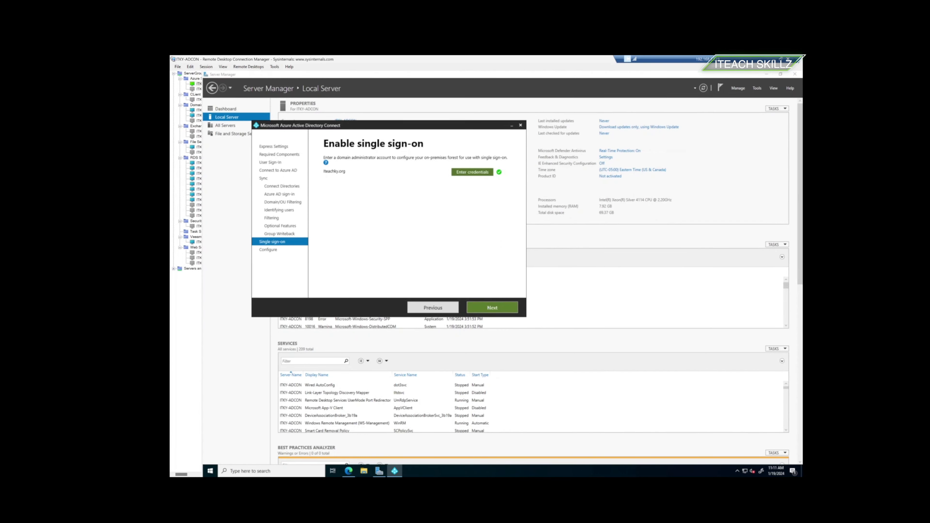
{"action": "left_click", "coordinate": [488, 308]}
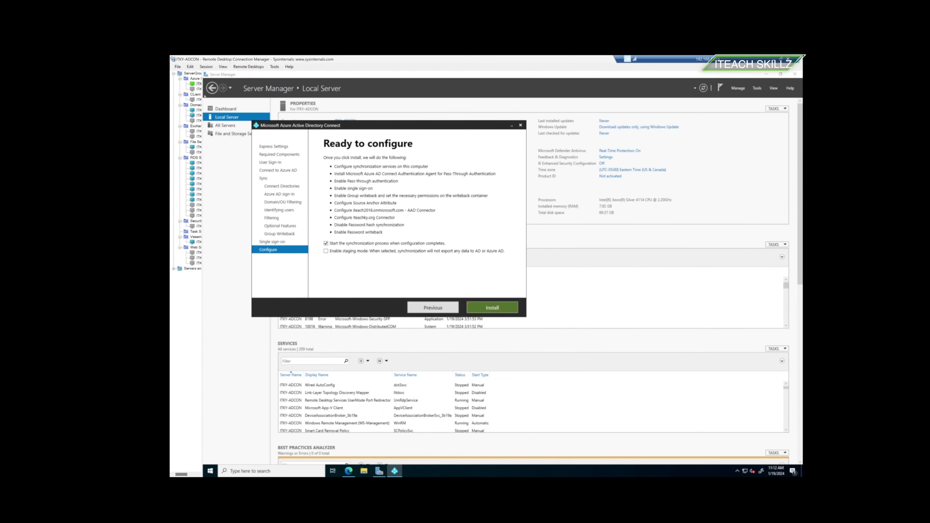
{"action": "left_click", "coordinate": [198, 110]}
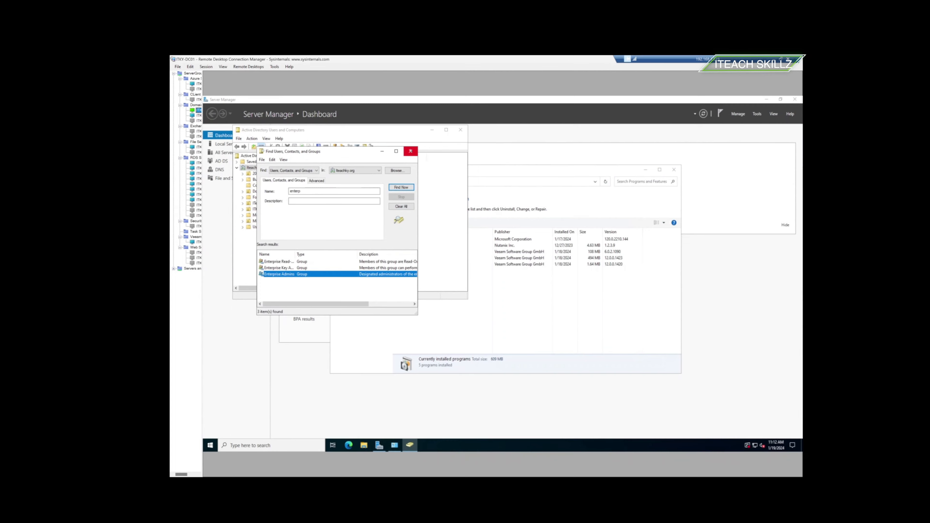
- Close the Find search and browse the 2023ITEACH OUs and the domain's users and groups
{"action": "left_click", "coordinate": [411, 151]}
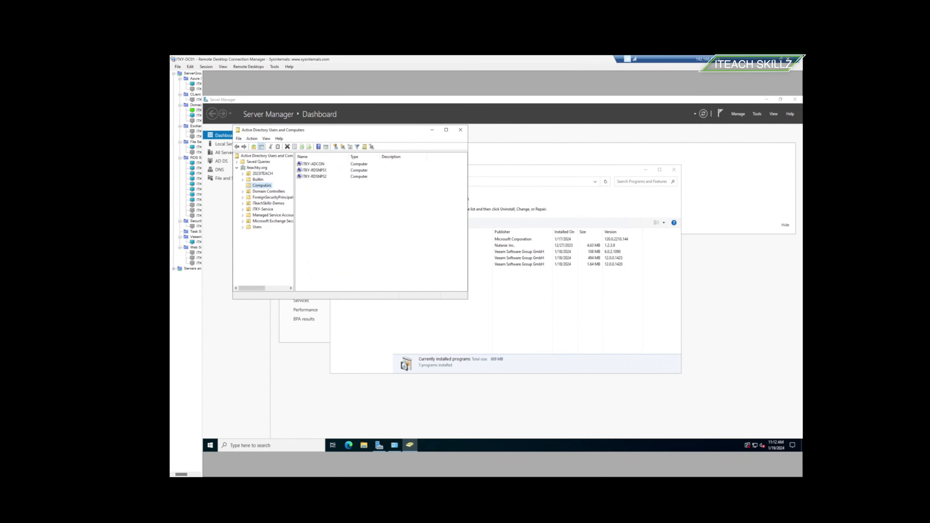
{"action": "left_click", "coordinate": [266, 175]}
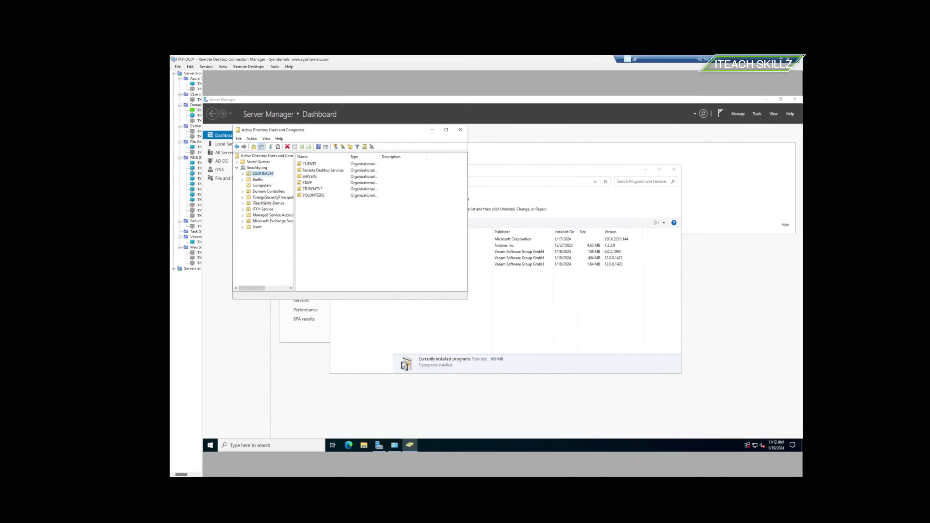
{"action": "double_click", "coordinate": [314, 190]}
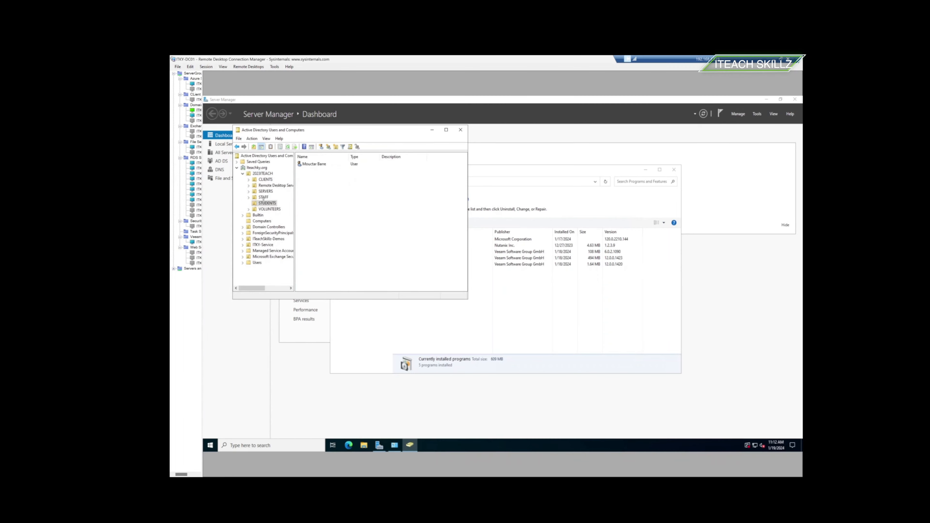
{"action": "left_click", "coordinate": [263, 198]}
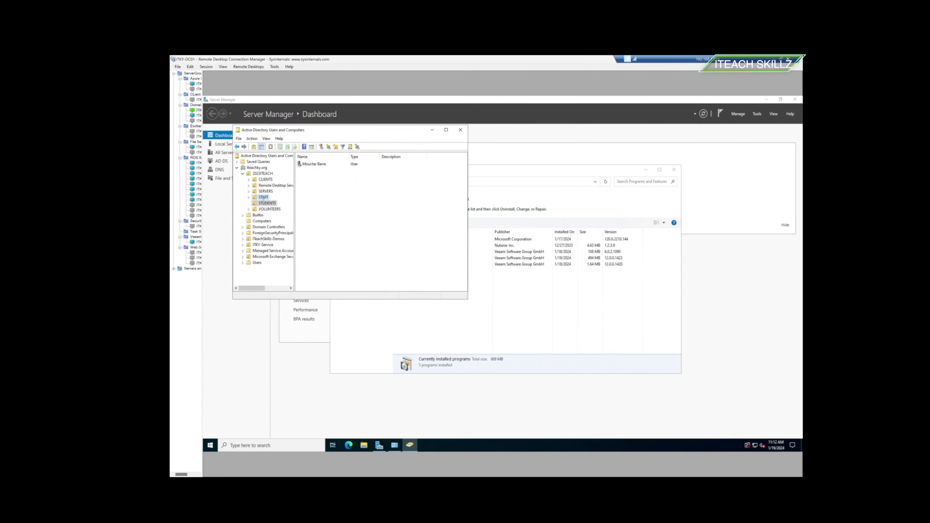
{"action": "left_click", "coordinate": [266, 191]}
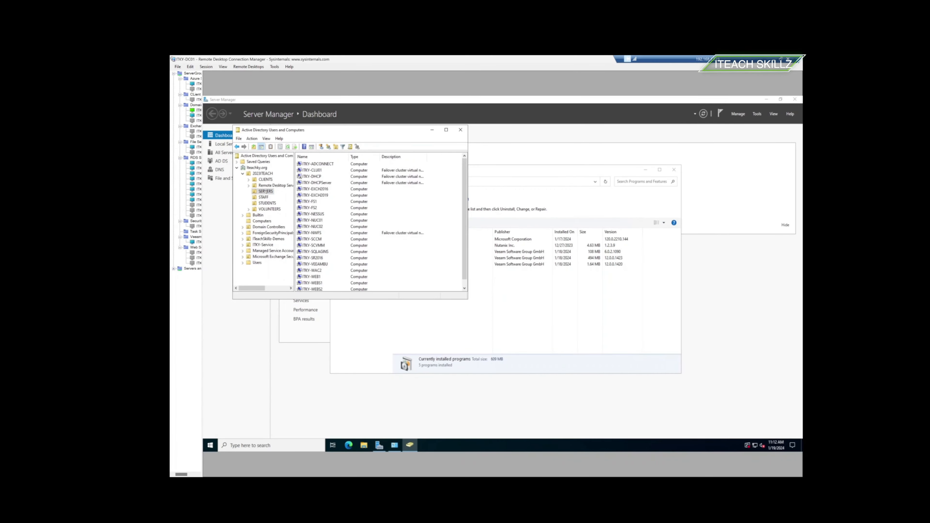
{"action": "left_click", "coordinate": [268, 209]}
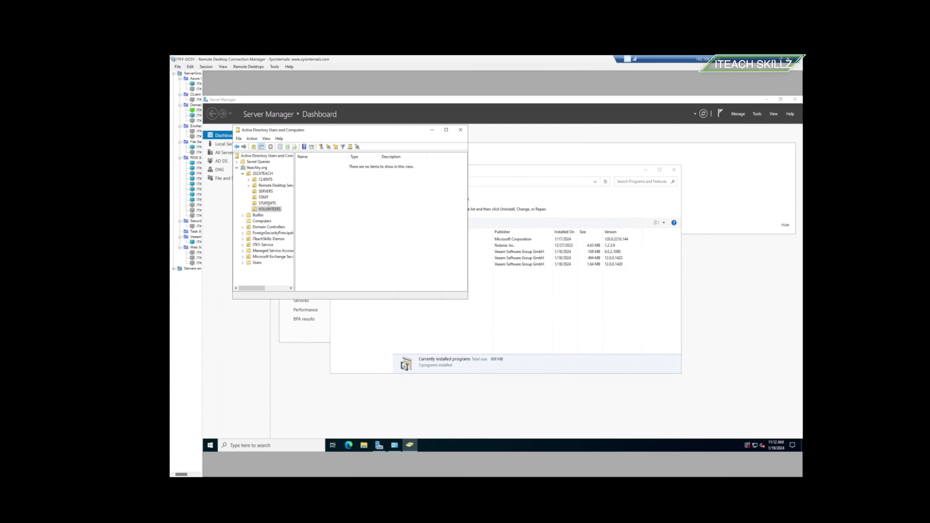
{"action": "left_click", "coordinate": [264, 186]}
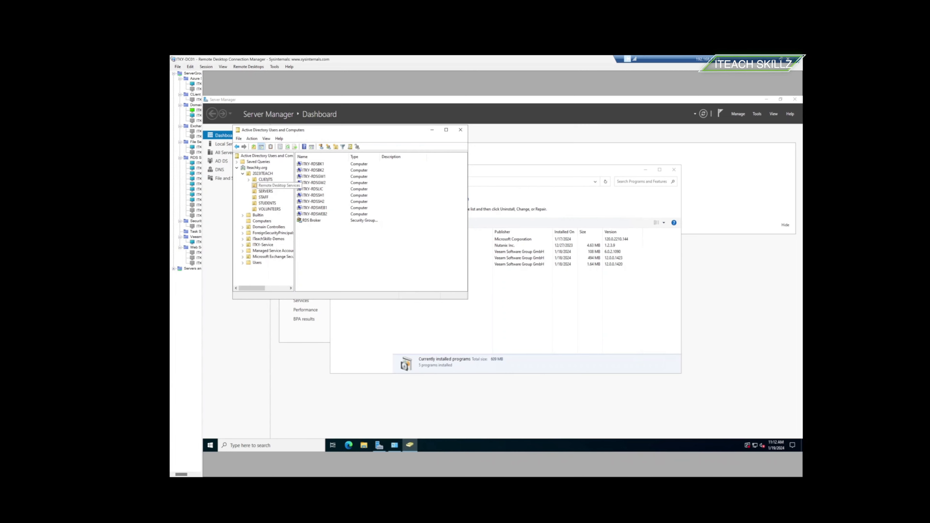
{"action": "left_click", "coordinate": [266, 179]}
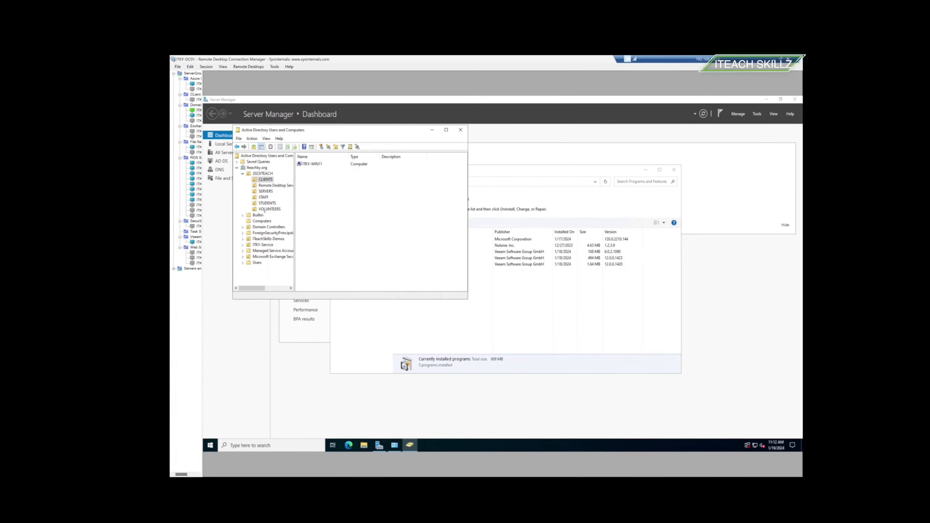
{"action": "left_click", "coordinate": [256, 262]}
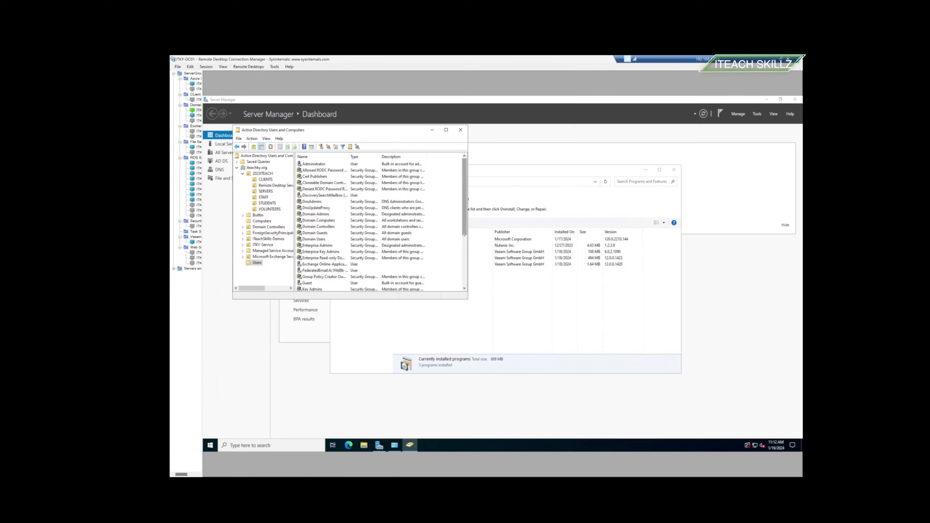
{"action": "left_click", "coordinate": [464, 289]}
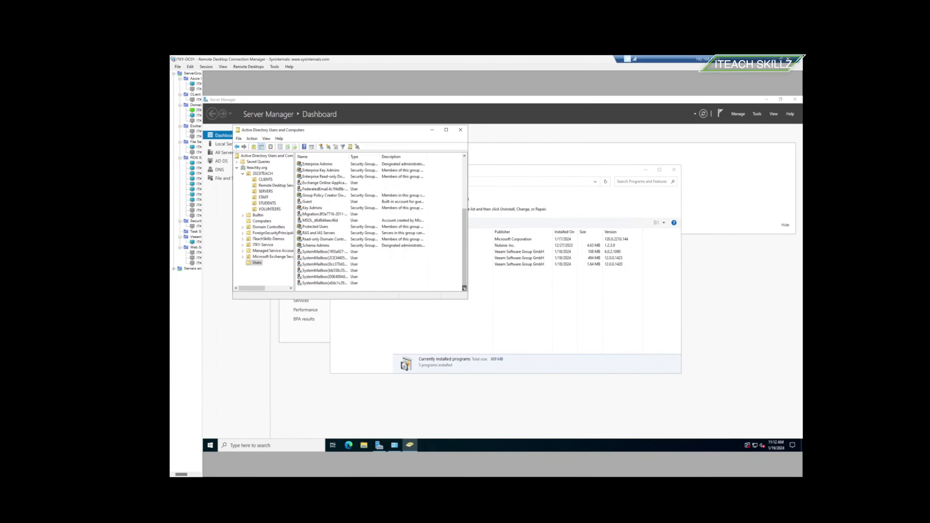
- Inspect ITeachSkillz-Demos and its Clients, Servers, service accounts and Testing sub-OUs
{"action": "right_click", "coordinate": [267, 247]}
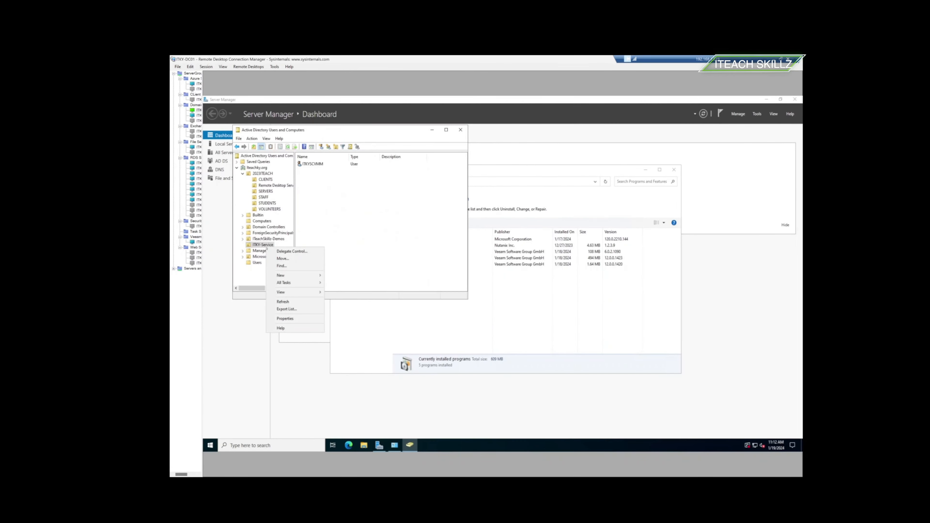
{"action": "left_click", "coordinate": [264, 238]}
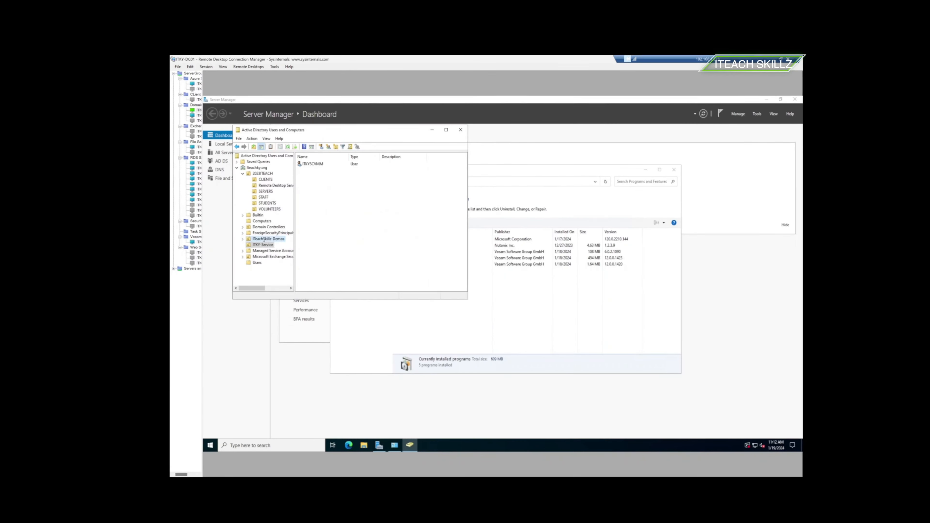
{"action": "right_click", "coordinate": [264, 239]}
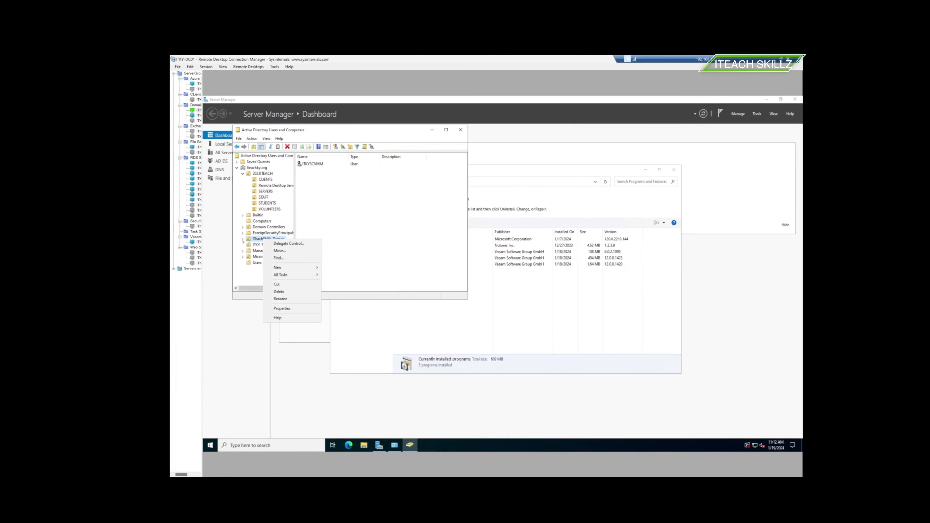
{"action": "key", "text": "Escape"}
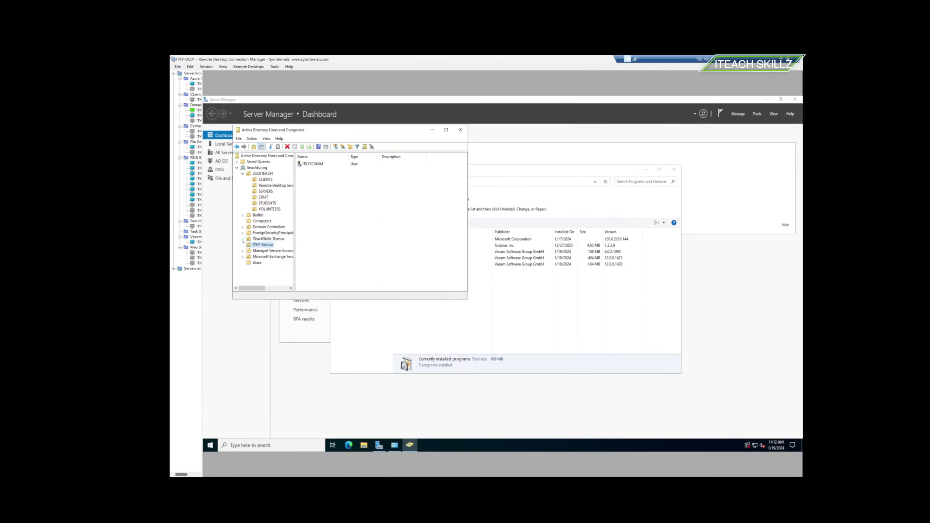
{"action": "left_click", "coordinate": [242, 240]}
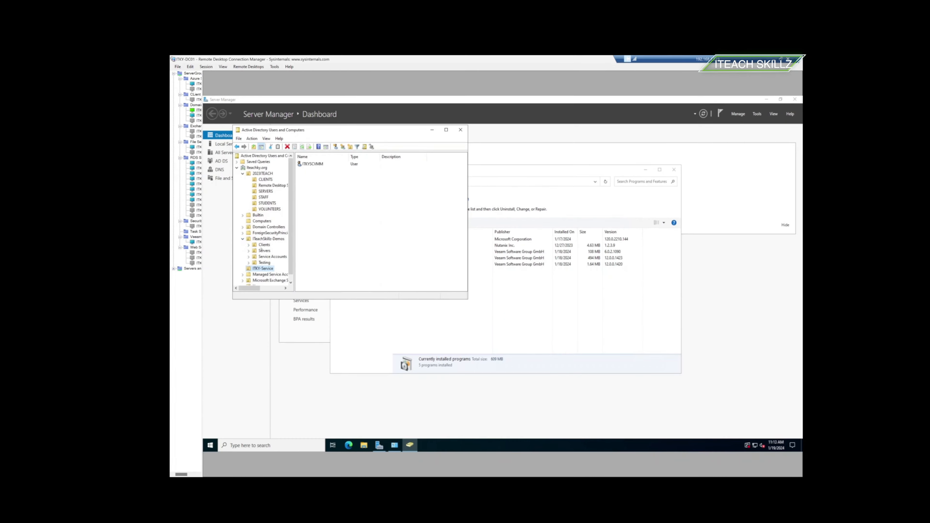
{"action": "left_click", "coordinate": [261, 248]}
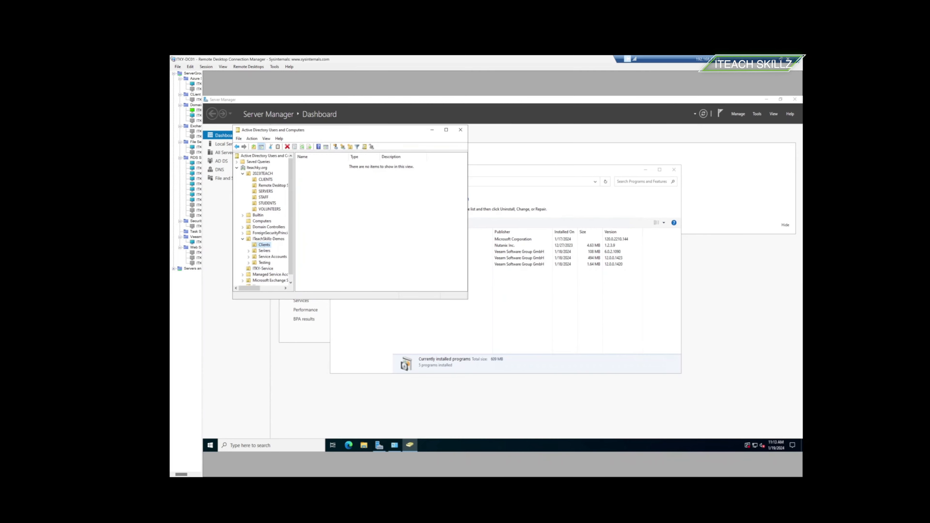
{"action": "left_click", "coordinate": [263, 252]}
{"action": "left_click", "coordinate": [264, 257]}
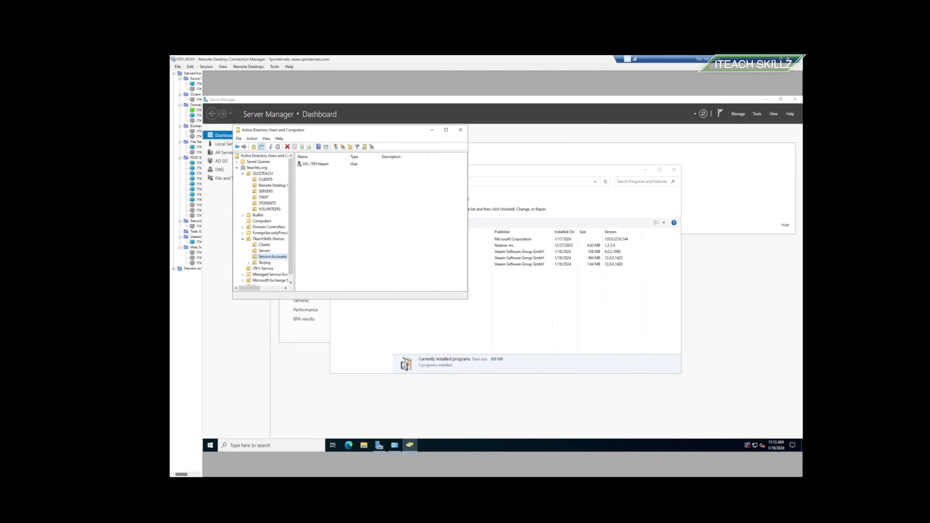
{"action": "left_click", "coordinate": [264, 263]}
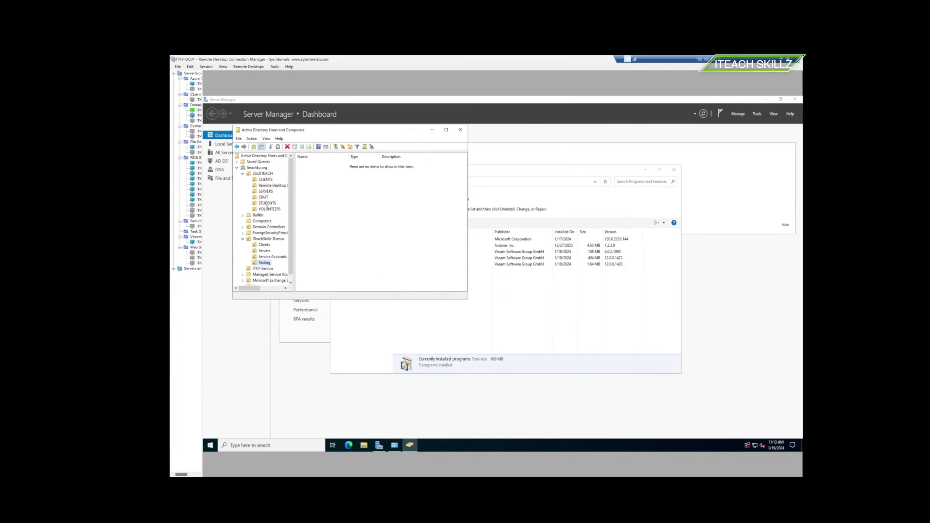
- Recheck the VOLUNTEERS, STUDENTS, STAFF and SERVERS OUs, then return to the ITKY-ADCON wizard session
{"action": "left_click", "coordinate": [268, 209]}
{"action": "left_click", "coordinate": [267, 203]}
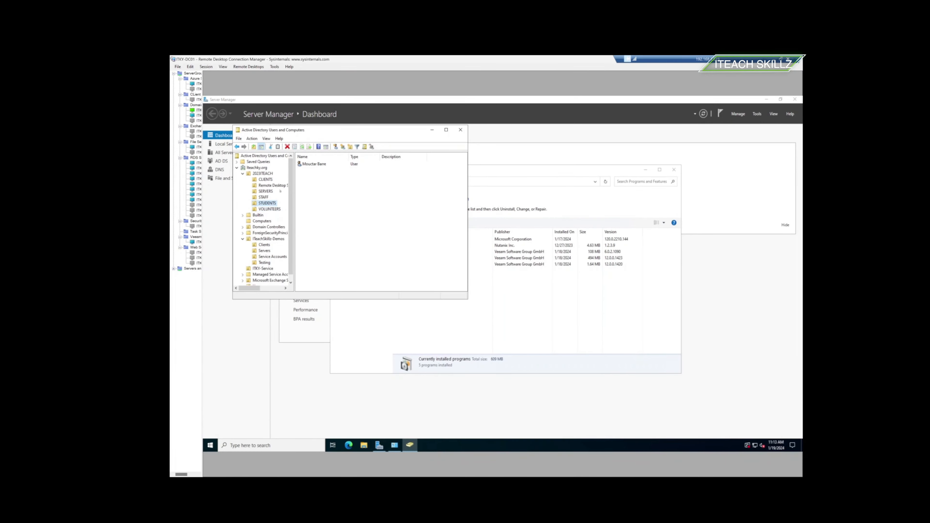
{"action": "left_click", "coordinate": [264, 197]}
{"action": "left_click", "coordinate": [263, 192]}
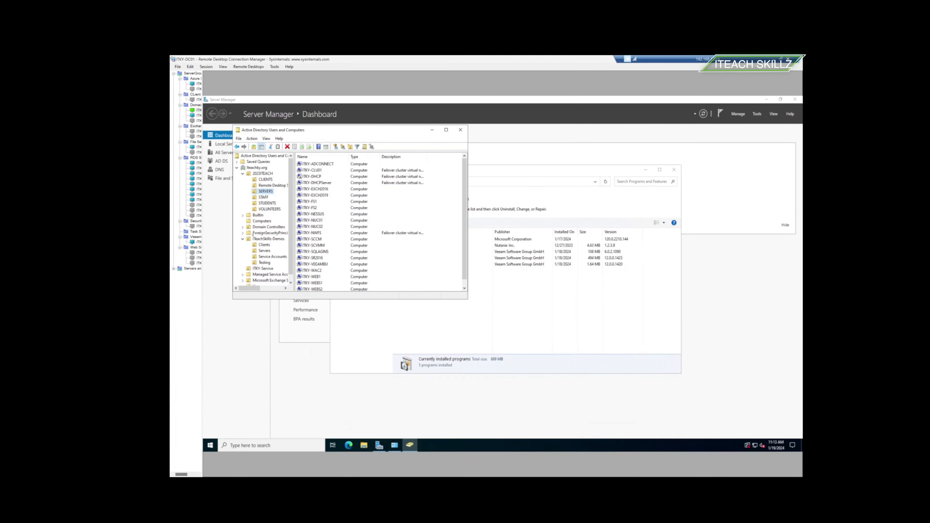
{"action": "left_click", "coordinate": [195, 84]}
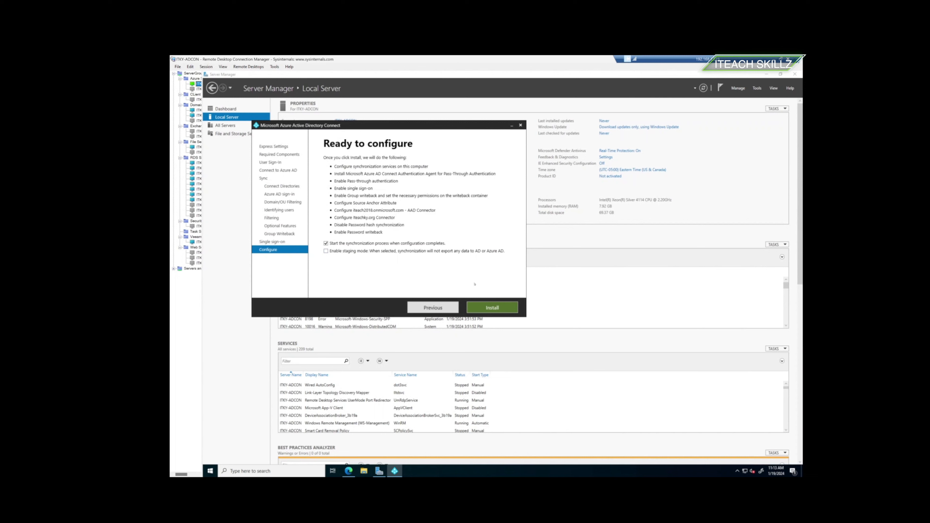
- Install the configuration and wait until Configuration complete reports synchronization initiated
{"action": "left_click", "coordinate": [477, 307]}
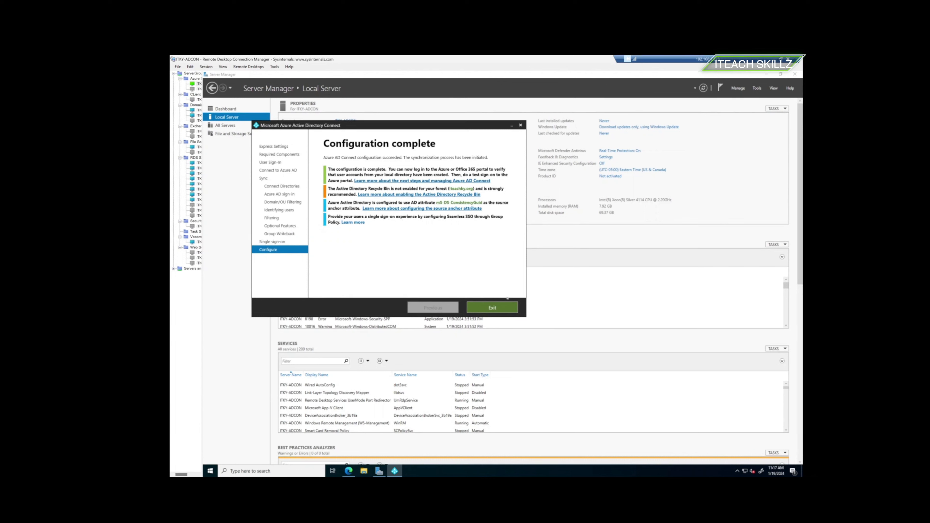
- Exit the finished wizard and return to the Edge window showing Directory sync status
{"action": "left_click", "coordinate": [492, 307]}
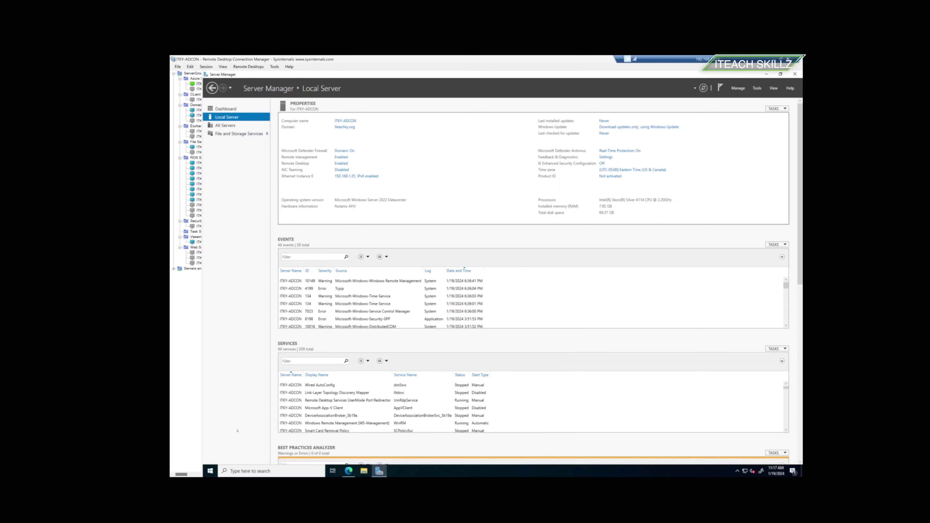
{"action": "left_click", "coordinate": [210, 471]}
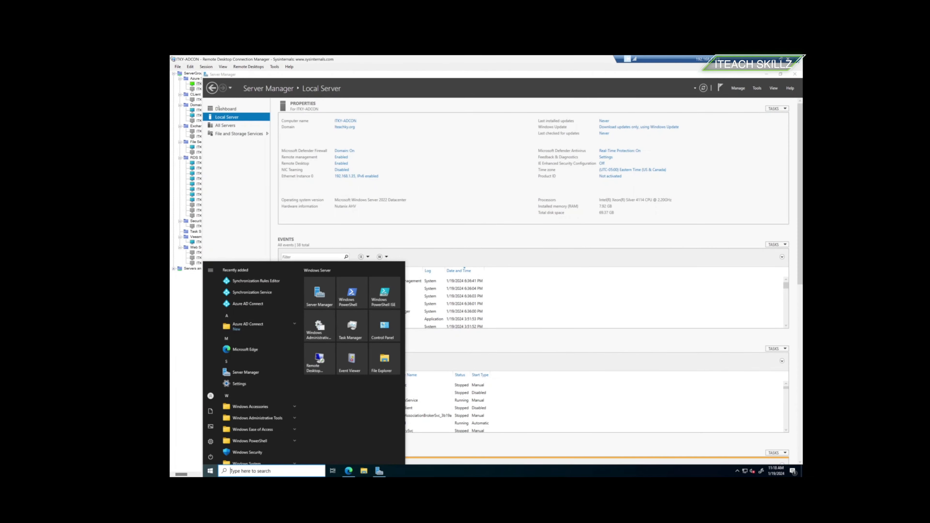
{"action": "mouse_move", "coordinate": [296, 473]}
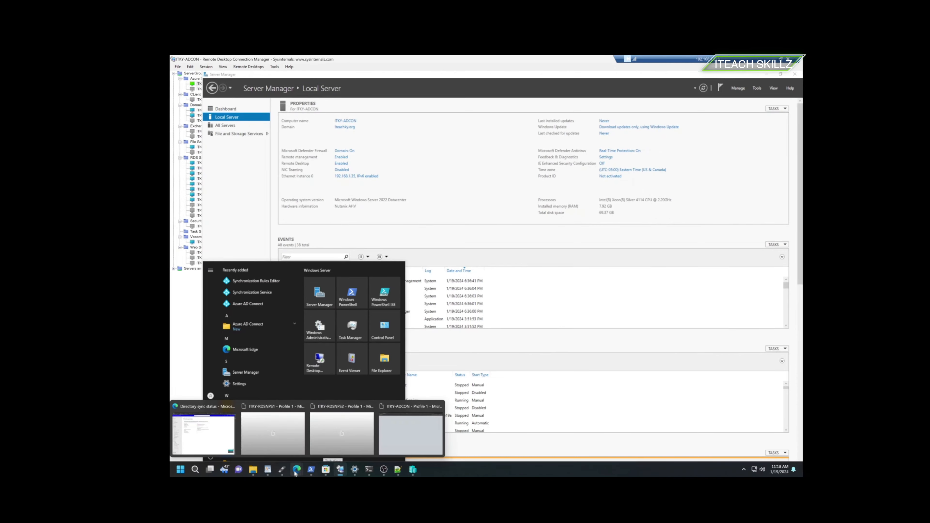
{"action": "left_click", "coordinate": [204, 432]}
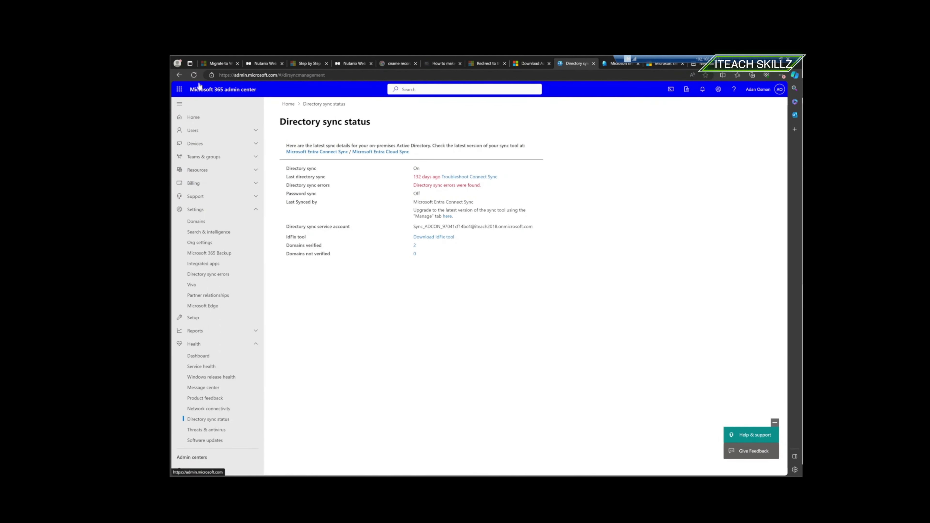
- Reload the admin center so Directory sync status shows last synced 0 minutes ago
{"action": "left_click", "coordinate": [193, 75]}
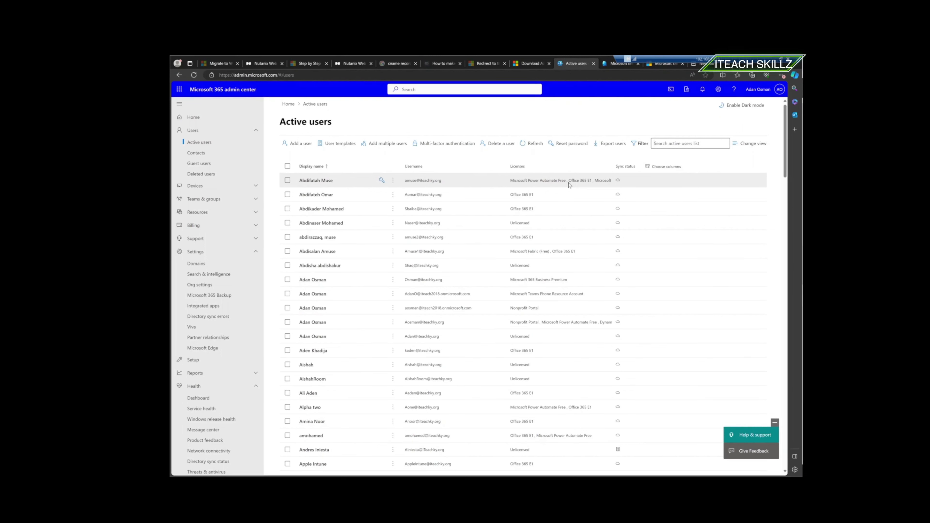
- Search Active users by a synced user's name, then view and close that user's details pane
{"action": "type", "text": "mout"}
{"action": "key", "text": "BackSpace"}
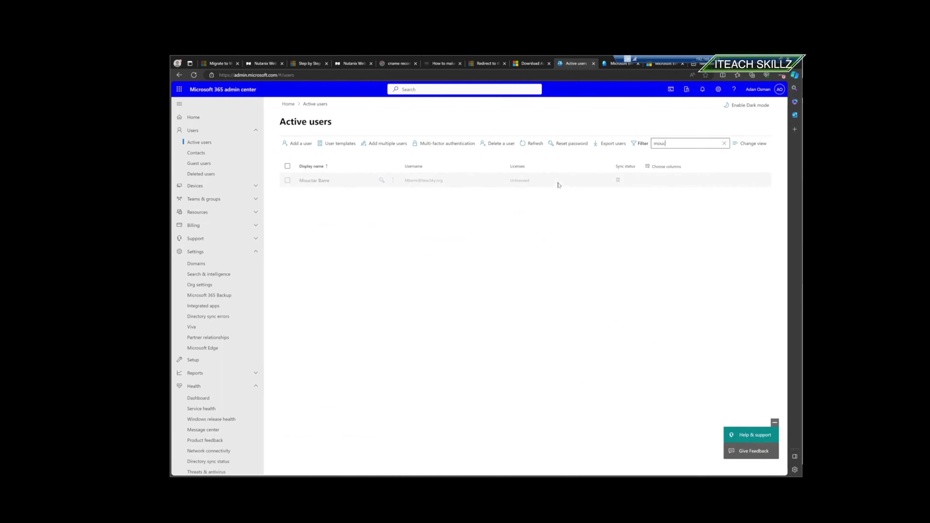
{"action": "left_click", "coordinate": [419, 181]}
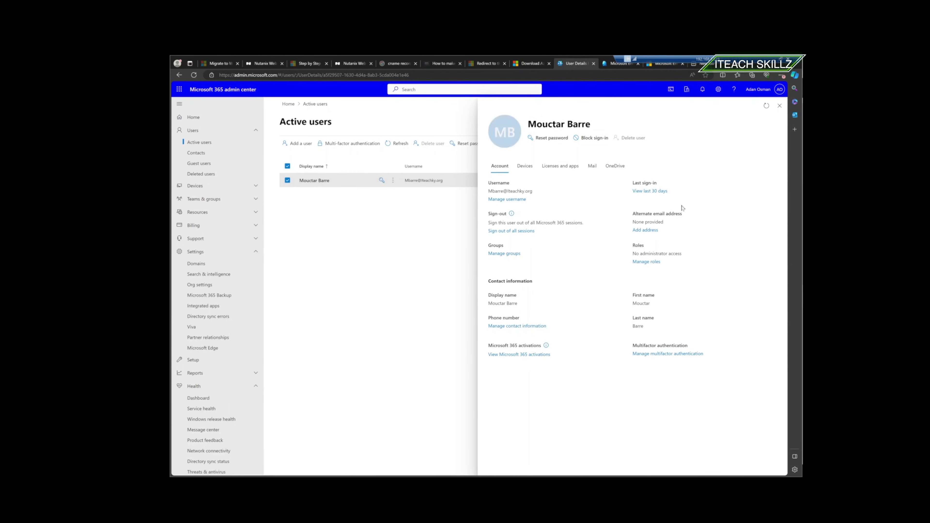
{"action": "left_click", "coordinate": [779, 106]}
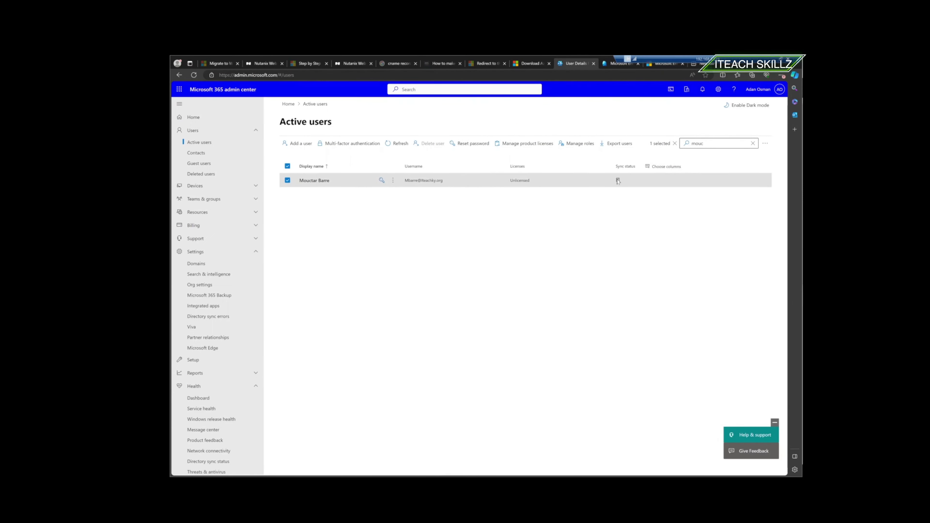
{"action": "mouse_move", "coordinate": [617, 181]}
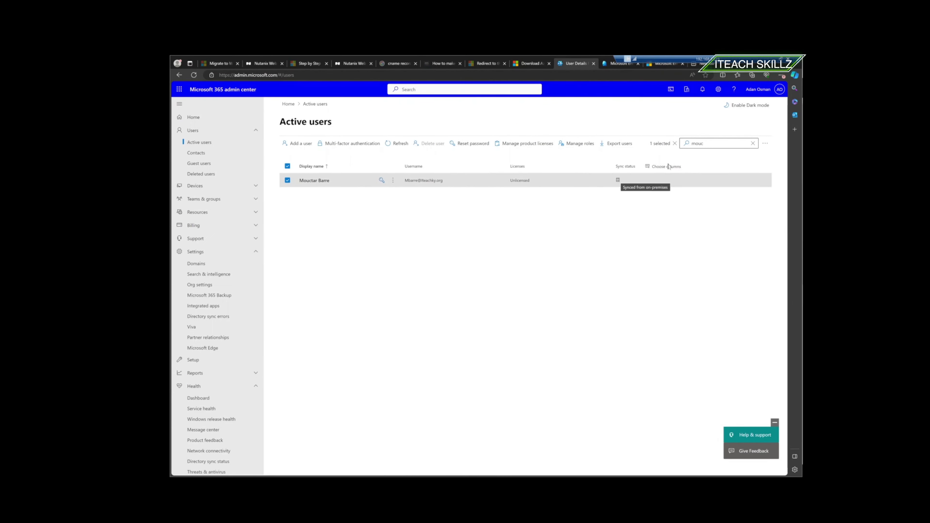
- Refine the user-name search to list five matching unlicensed synced accounts
{"action": "left_click", "coordinate": [703, 144]}
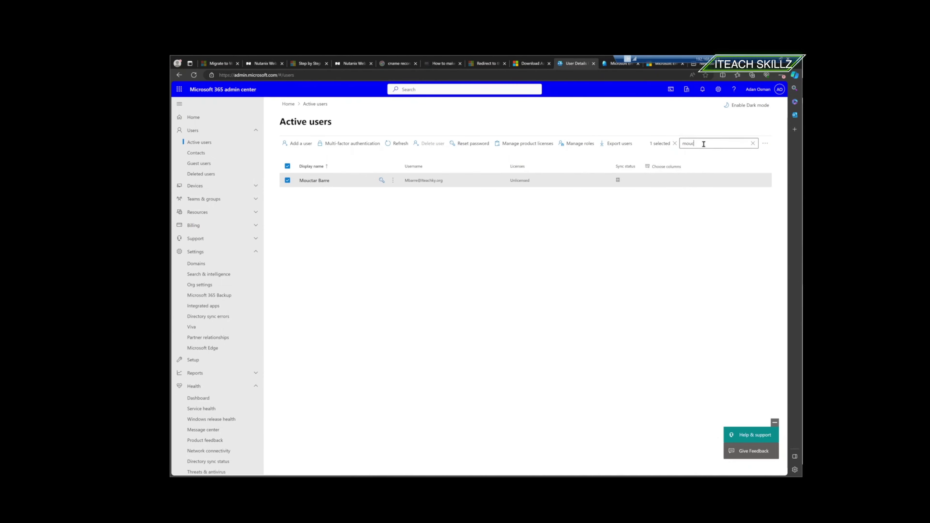
{"action": "key", "text": "BackSpace"}
{"action": "key", "text": "BackSpace"}
{"action": "key", "text": "BackSpace"}
{"action": "type", "text": "r"}
{"action": "key", "text": "Return"}
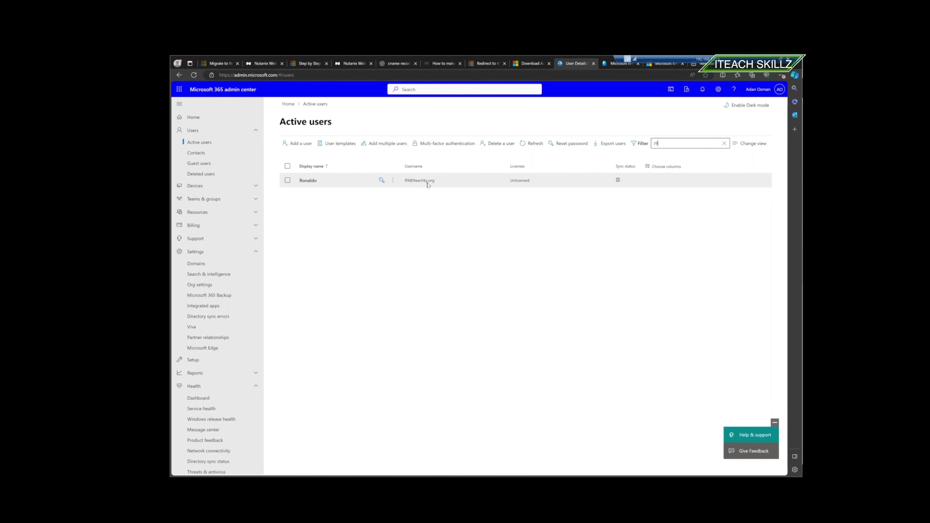
{"action": "right_click", "coordinate": [429, 184]}
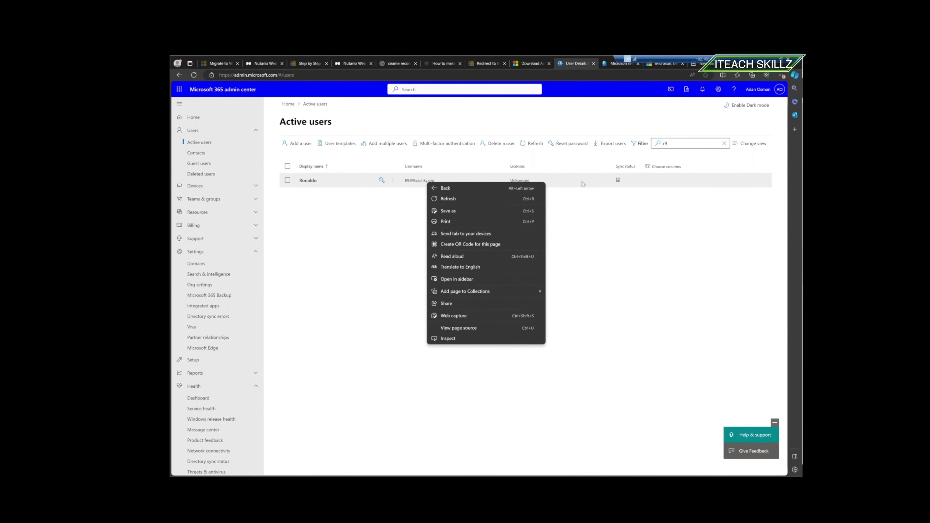
{"action": "right_click", "coordinate": [594, 196]}
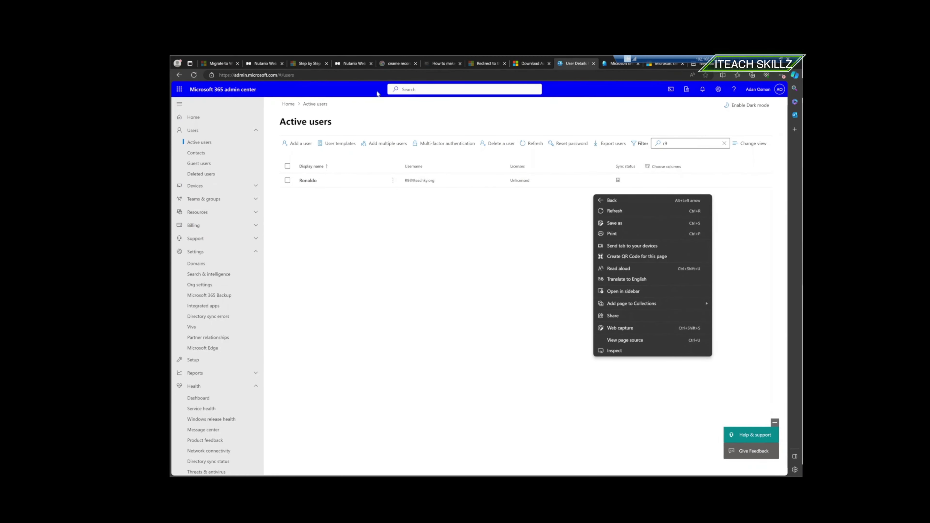
{"action": "left_click", "coordinate": [194, 117]}
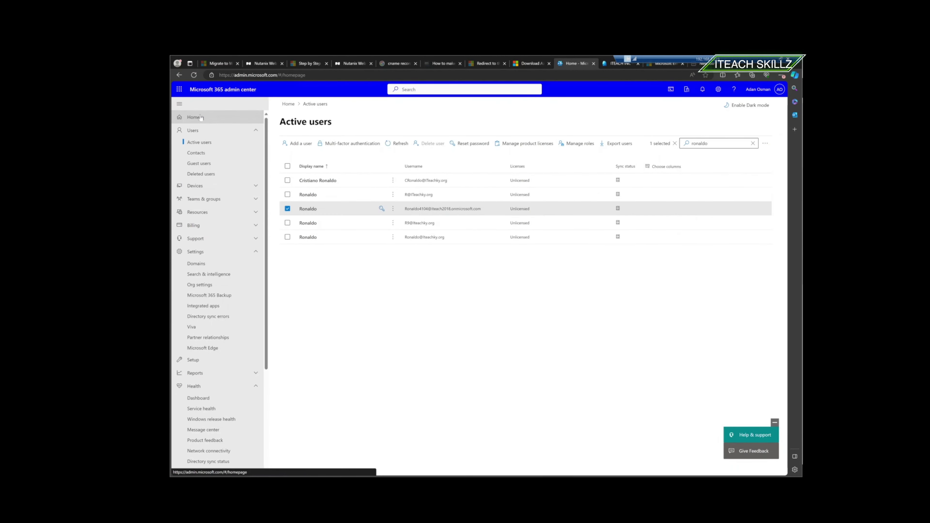
- Return to the admin center Home and open Directory sync status from the Azure AD Connect card
{"action": "left_click", "coordinate": [201, 117]}
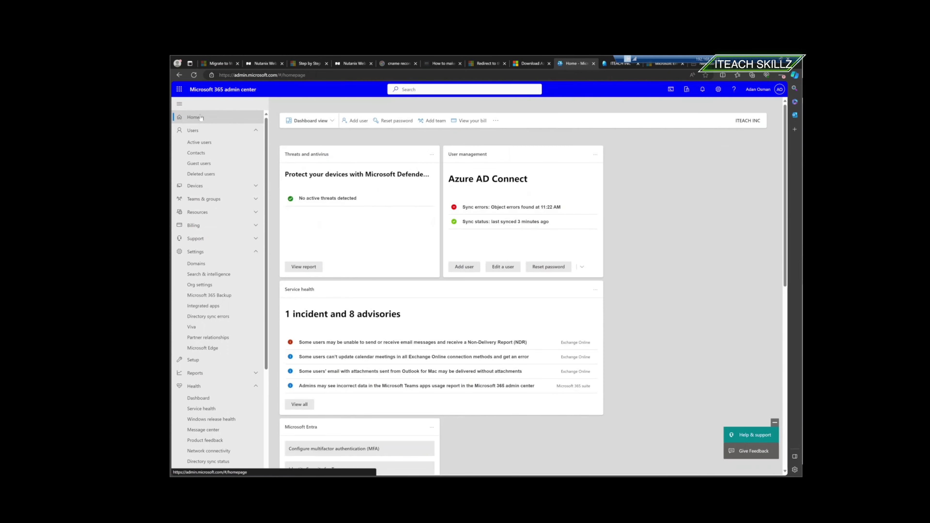
{"action": "left_click", "coordinate": [489, 222]}
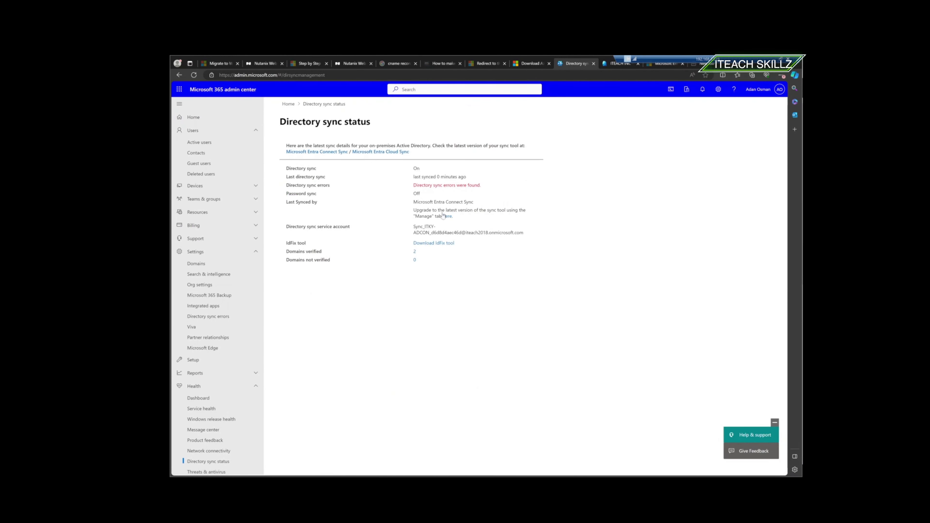